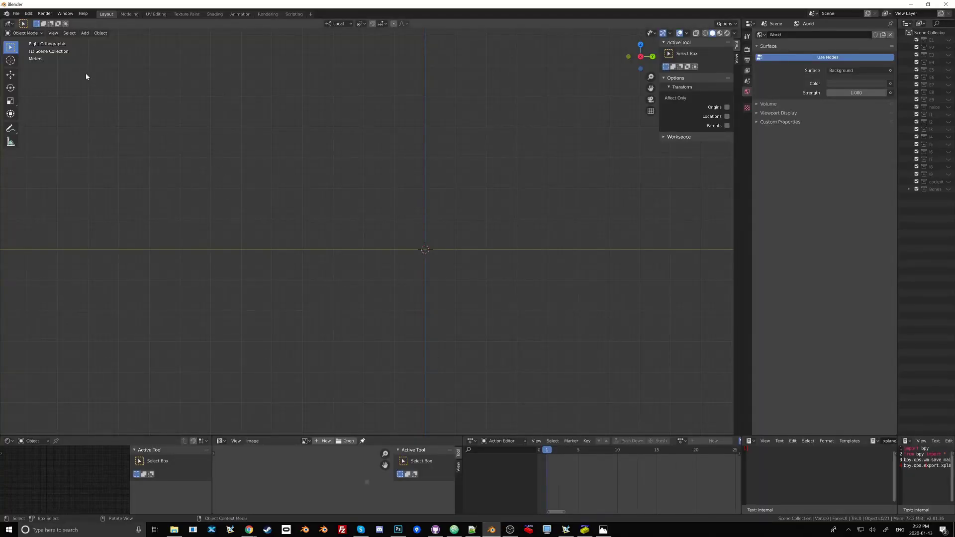
Step: Reset Blender to its factory settings via File > Defaults > Load Factory Settings
{"action": "left_click", "coordinate": [16, 13]}
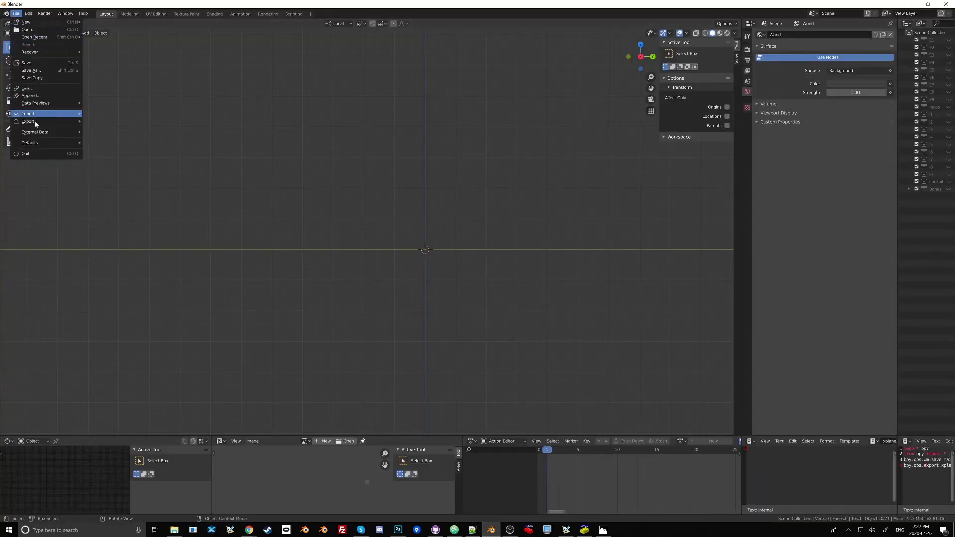
{"action": "mouse_move", "coordinate": [30, 143]}
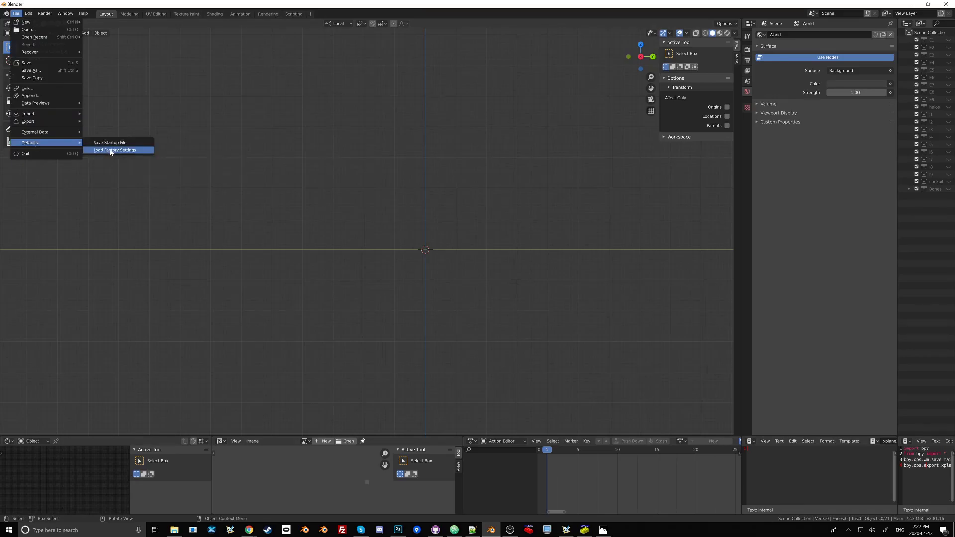
{"action": "left_click", "coordinate": [110, 151]}
{"action": "left_click", "coordinate": [109, 149]}
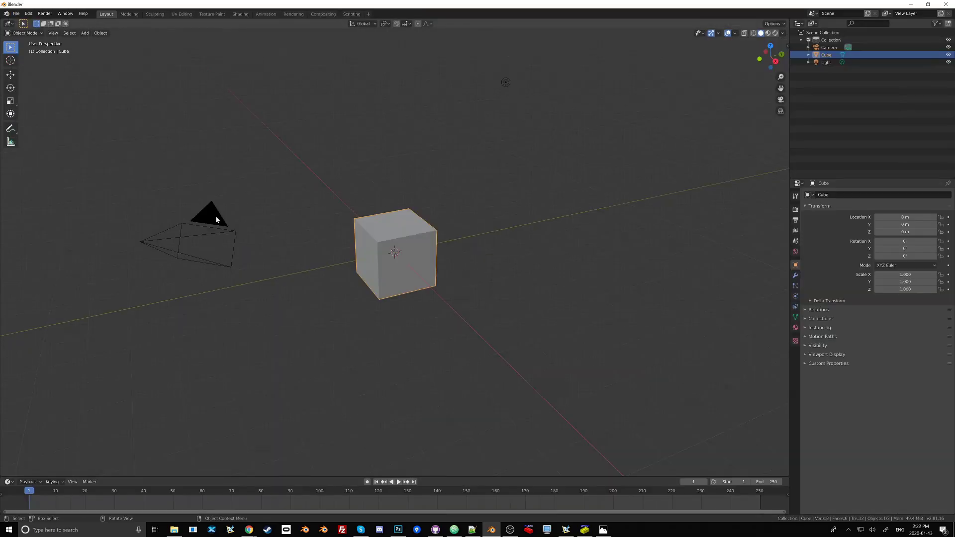
Step: Delete the default camera, cube and light from the scene
{"action": "left_click", "coordinate": [216, 219]}
{"action": "key", "text": "Delete"}
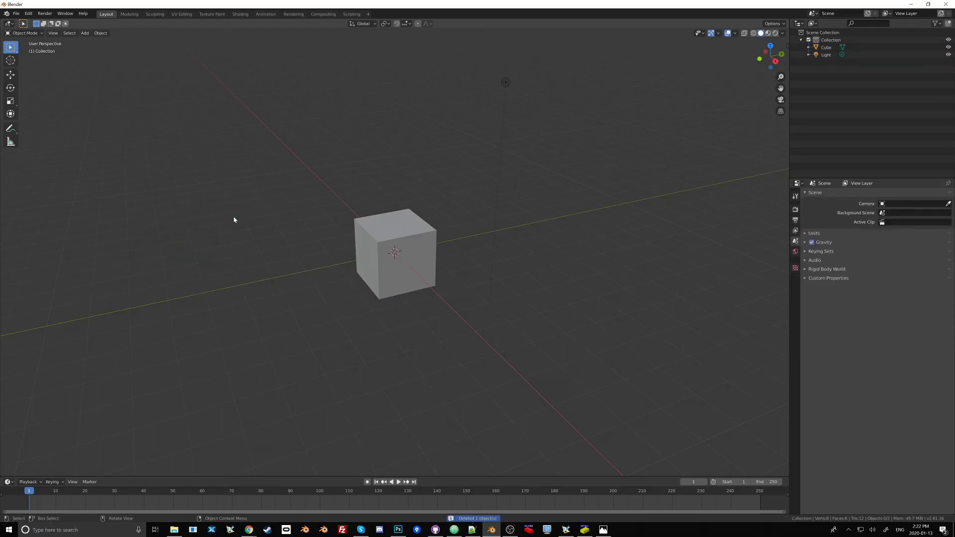
{"action": "left_click", "coordinate": [378, 229]}
{"action": "key", "text": "x"}
{"action": "key", "text": "Delete"}
{"action": "left_click", "coordinate": [505, 82]}
{"action": "key", "text": "x"}
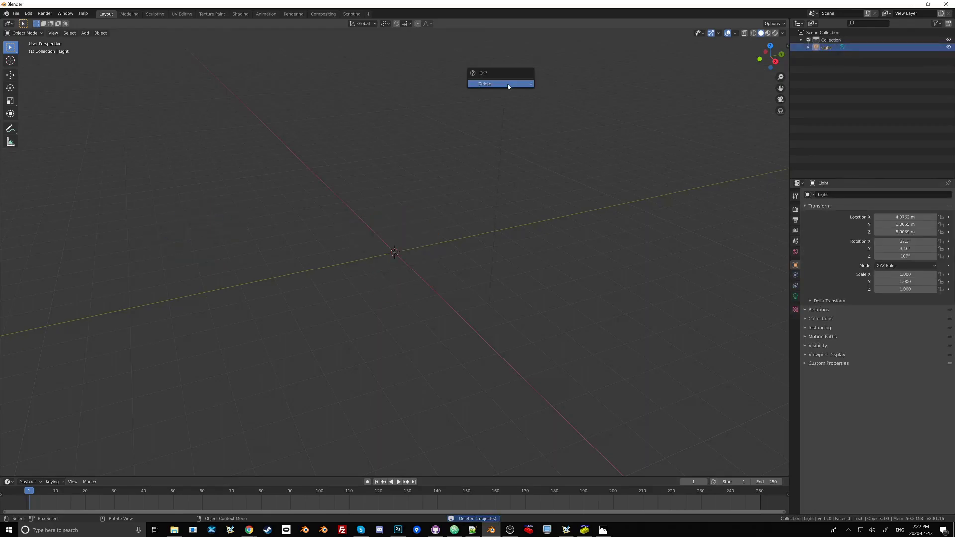
{"action": "left_click", "coordinate": [507, 85]}
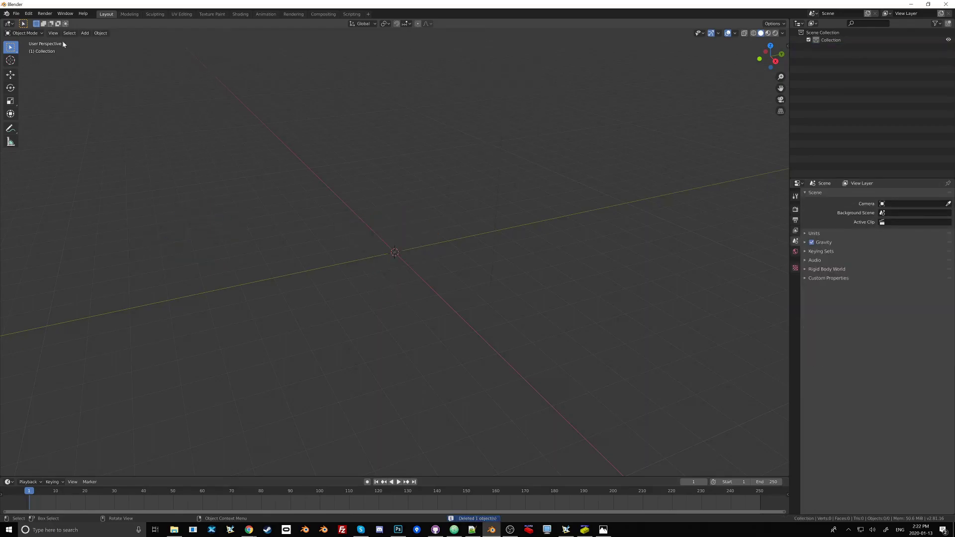
Step: In Preferences > Add-ons, search 'x-' and enable the X-Plane export add-on
{"action": "left_click", "coordinate": [28, 13]}
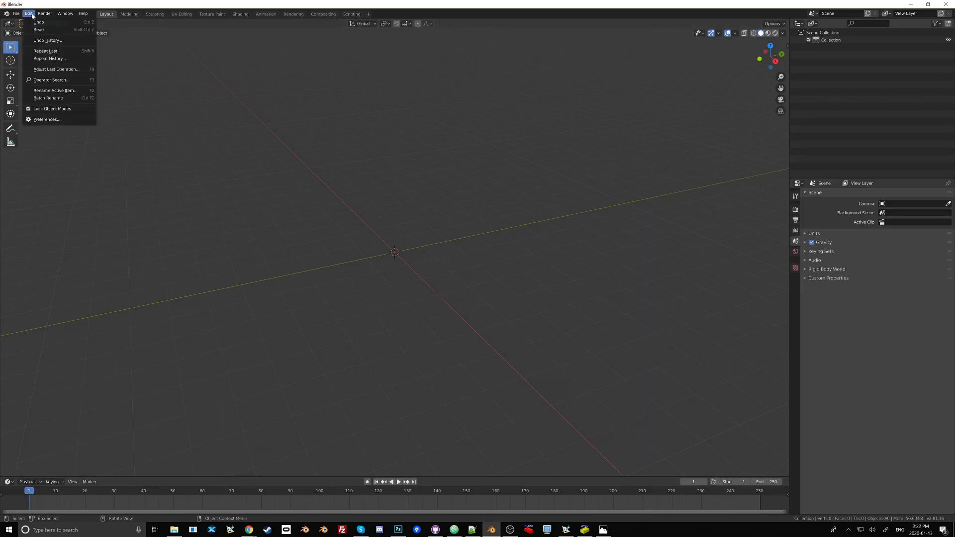
{"action": "left_click", "coordinate": [47, 119]}
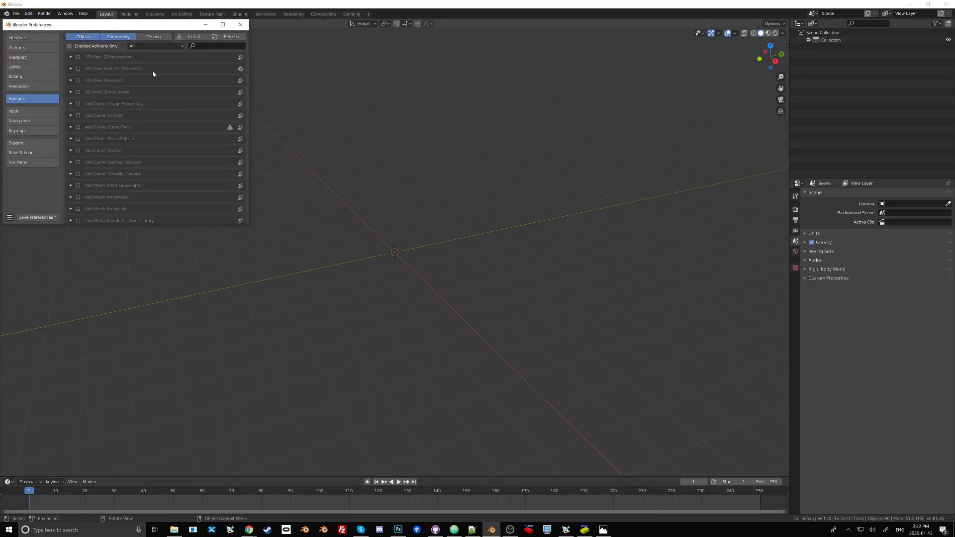
{"action": "left_click", "coordinate": [213, 47]}
{"action": "type", "text": "x"}
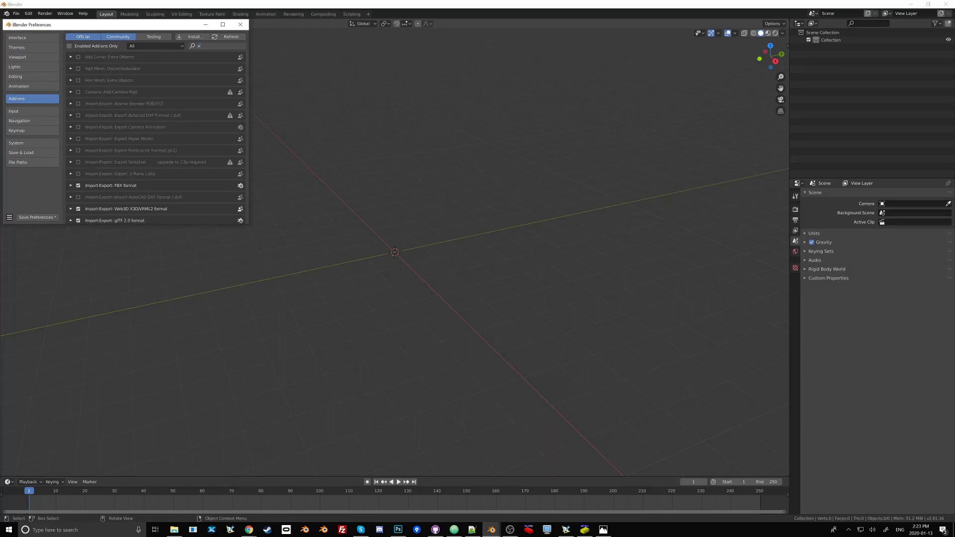
{"action": "type", "text": "-"}
{"action": "left_click", "coordinate": [78, 57]}
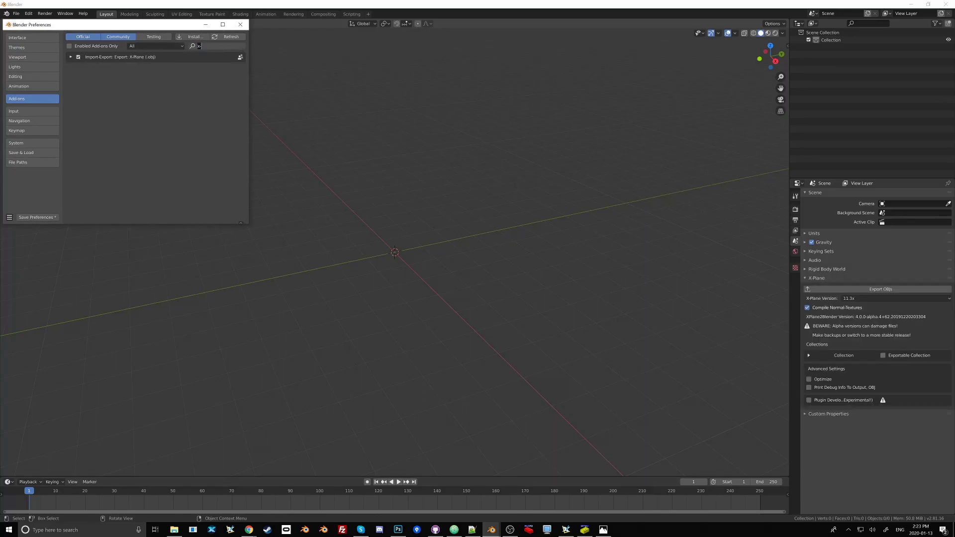
Step: Search 'ld', enable the Import LDraw add-on, and close Preferences
{"action": "type", "text": "ld"}
{"action": "key", "text": "Return"}
{"action": "left_click", "coordinate": [78, 57]}
{"action": "left_click", "coordinate": [240, 25]}
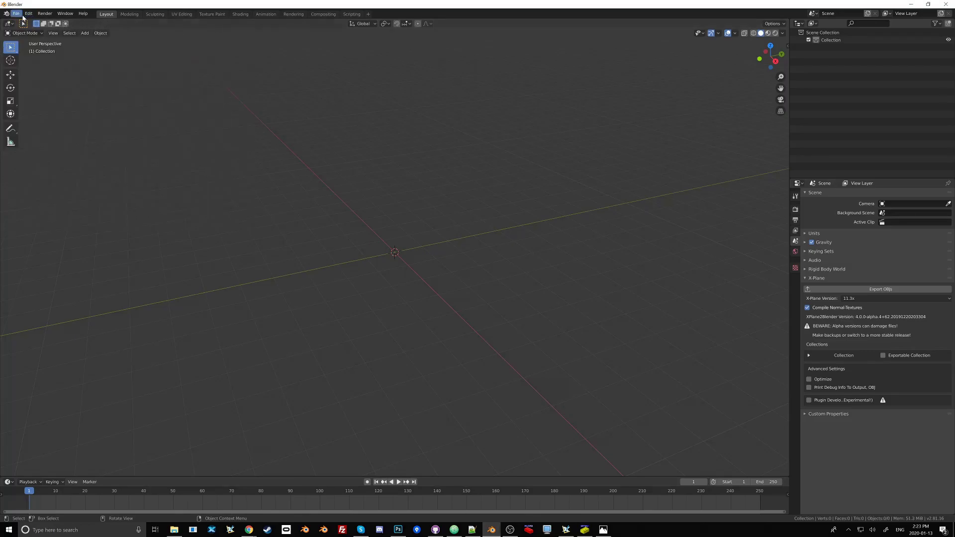
Step: In the Save As dialog, create and enter a new TUTORIALS folder inside Aircraft
{"action": "left_click", "coordinate": [16, 14]}
{"action": "left_click", "coordinate": [30, 70]}
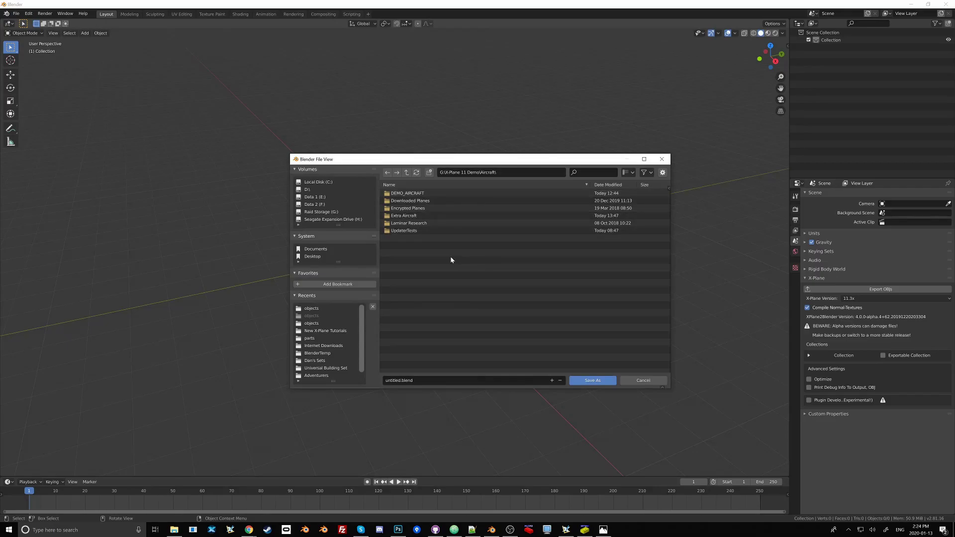
{"action": "left_click", "coordinate": [429, 172]}
{"action": "type", "text": "TUTORIALS"}
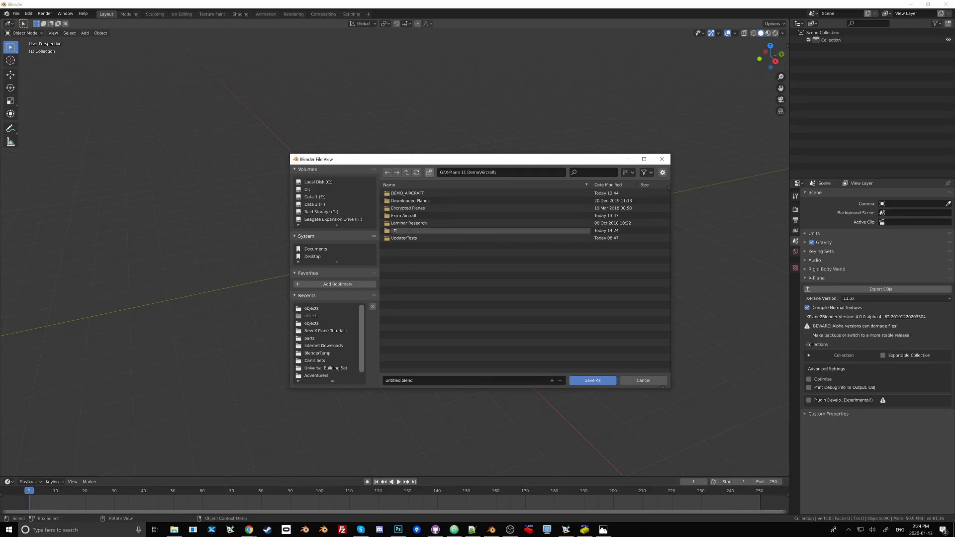
{"action": "key", "text": "Return"}
{"action": "double_click", "coordinate": [405, 230]}
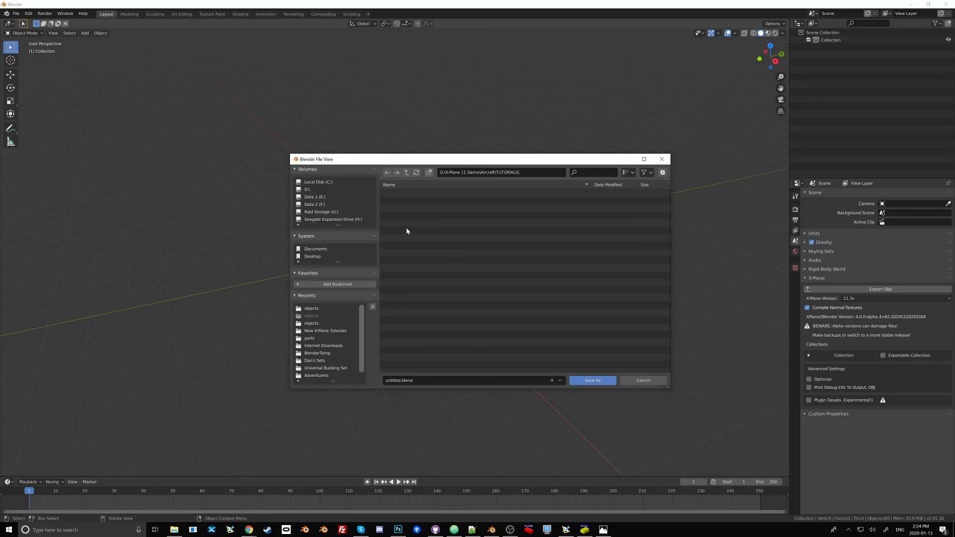
Step: Create nested LEGO_plane and objects folders and open the objects folder
{"action": "left_click", "coordinate": [428, 172]}
{"action": "type", "text": "L"}
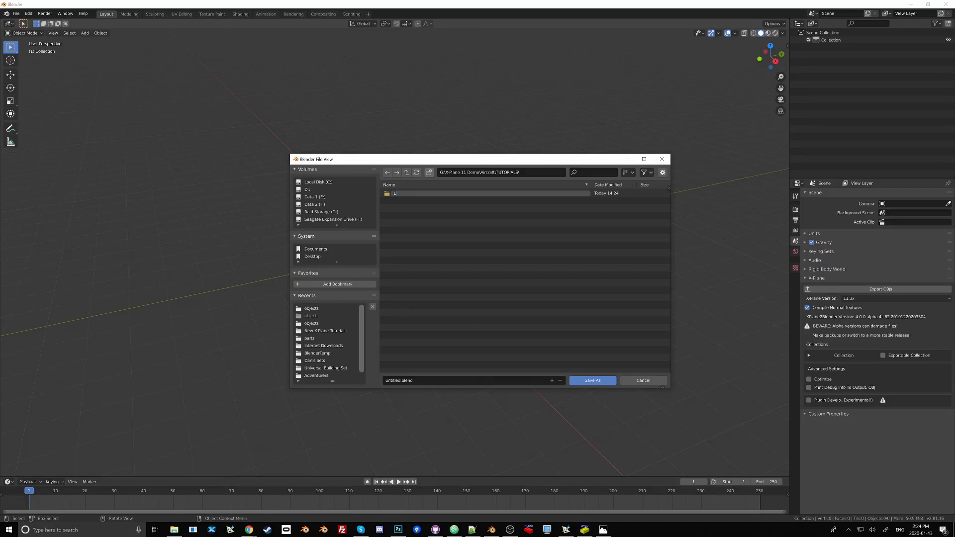
{"action": "type", "text": "EGO_plane"}
{"action": "key", "text": "Return"}
{"action": "double_click", "coordinate": [411, 193]}
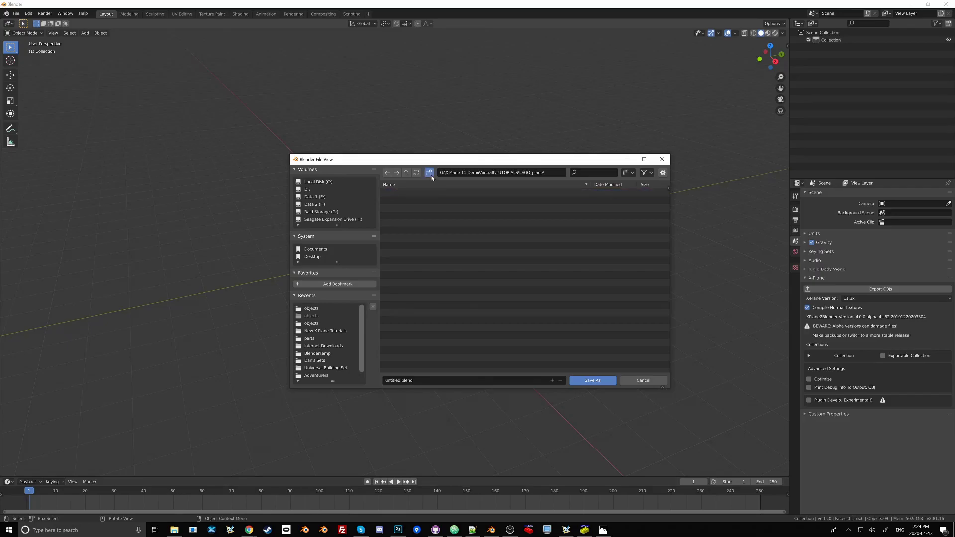
{"action": "left_click", "coordinate": [430, 174]}
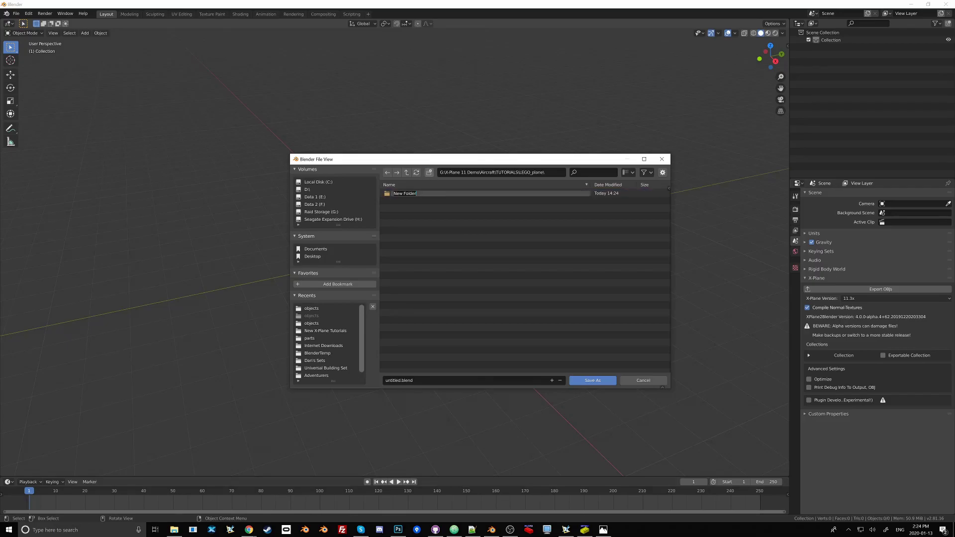
{"action": "type", "text": "objects"}
{"action": "key", "text": "Return"}
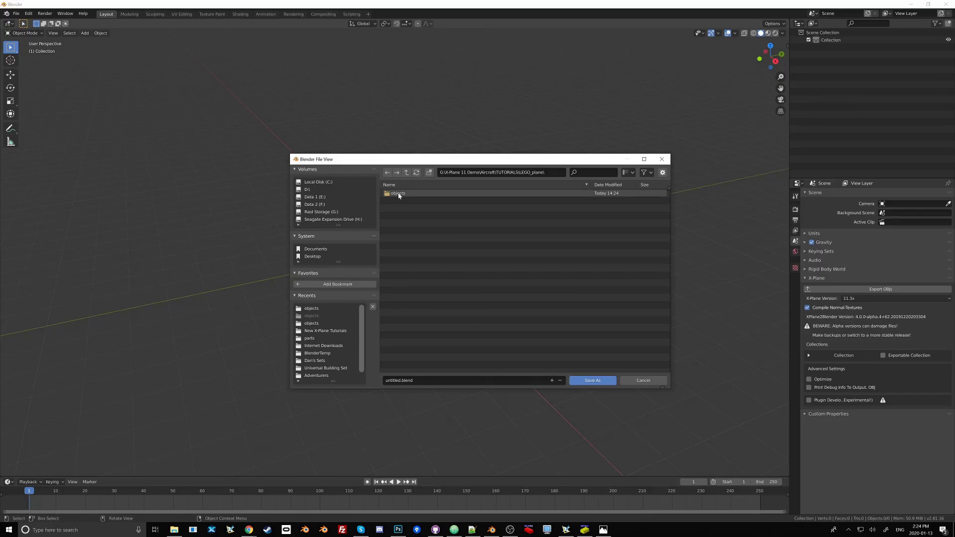
{"action": "double_click", "coordinate": [398, 193]}
Step: Enter Solo_Trainer as the file name and confirm it
{"action": "left_click", "coordinate": [401, 381]}
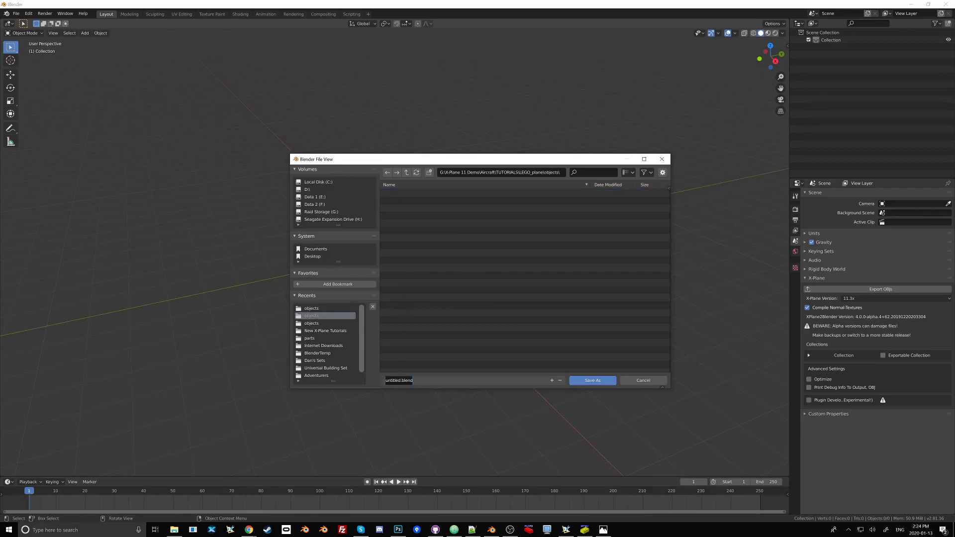
{"action": "type", "text": "Solo_Trainer"}
{"action": "left_click", "coordinate": [585, 381]}
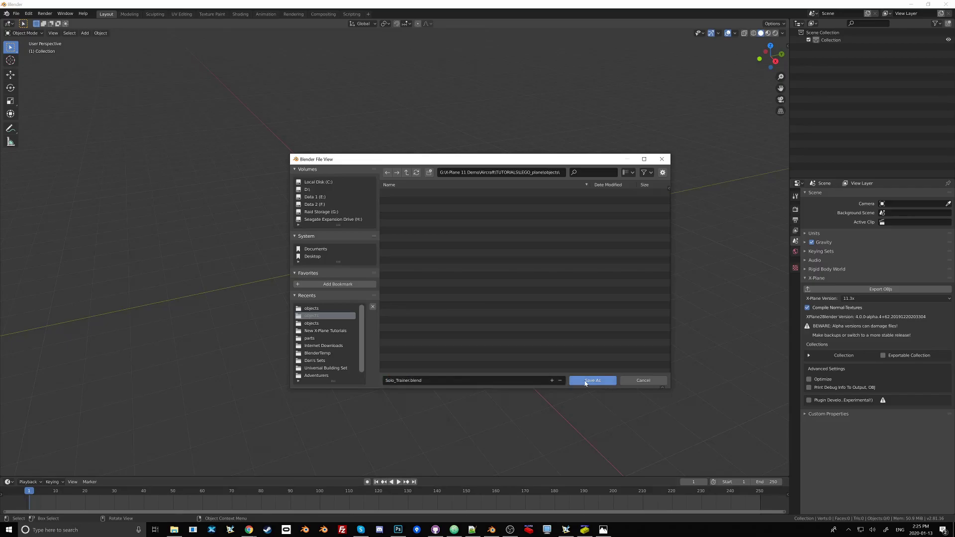
Step: Save Solo_Trainer.blend, then choose Solo Trainer.ldr for LDraw import
{"action": "left_click", "coordinate": [586, 381]}
{"action": "left_click", "coordinate": [16, 14]}
{"action": "mouse_move", "coordinate": [28, 114]}
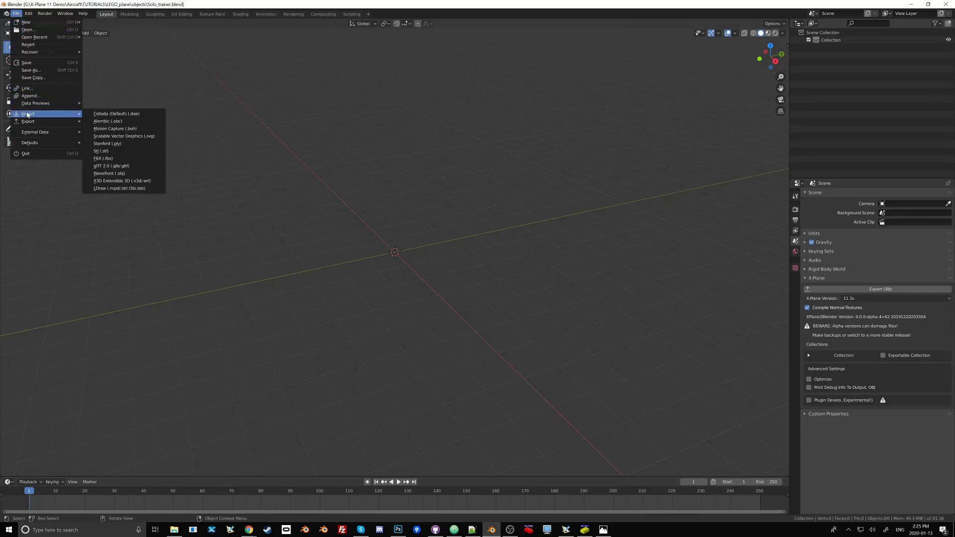
{"action": "left_click", "coordinate": [115, 188]}
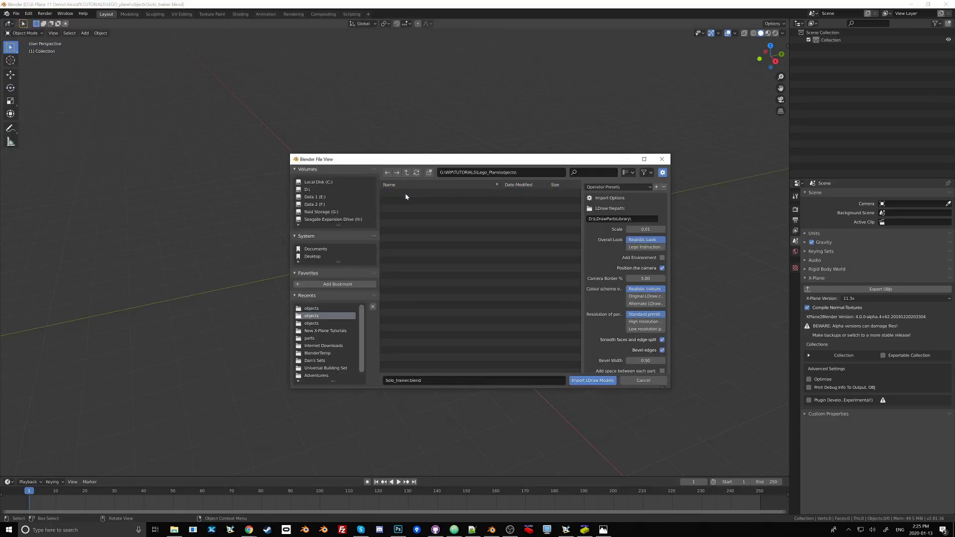
{"action": "left_click", "coordinate": [405, 201]}
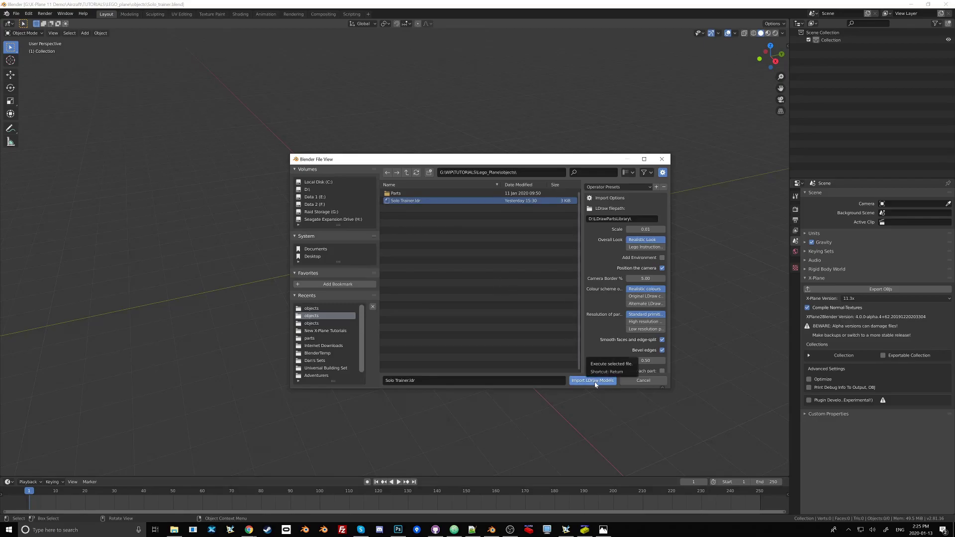
Step: Set the LDraw import scale to 0.0125 and scroll through the import options
{"action": "left_click", "coordinate": [655, 226]}
{"action": "type", "text": "0.0125"}
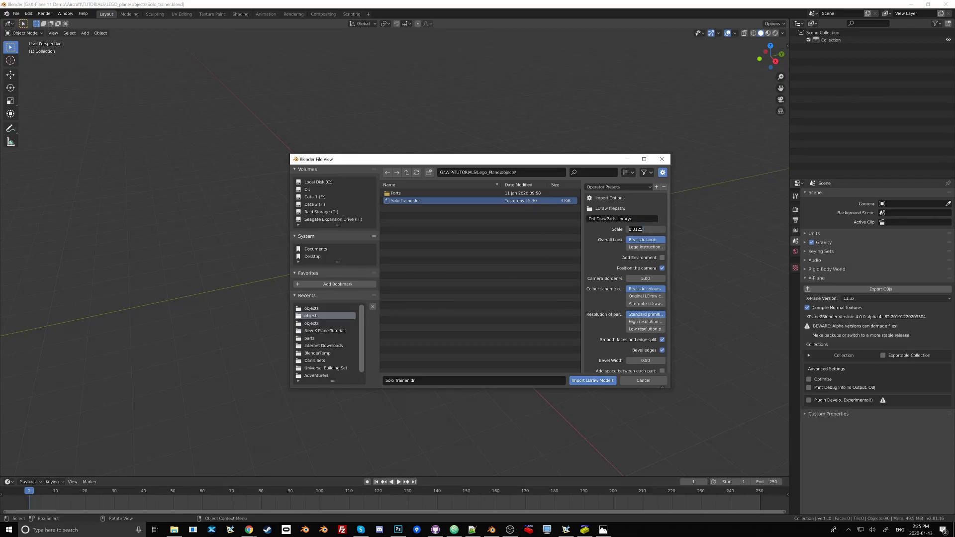
{"action": "key", "text": "Return"}
{"action": "scroll", "coordinate": [619, 244], "scroll_direction": "down", "scroll_amount": 3}
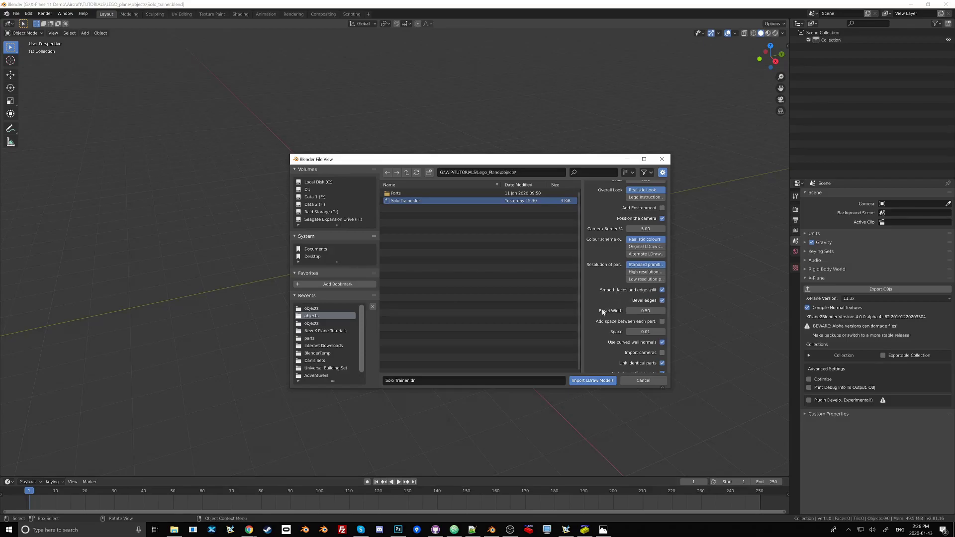
{"action": "scroll", "coordinate": [602, 312], "scroll_direction": "down", "scroll_amount": 4}
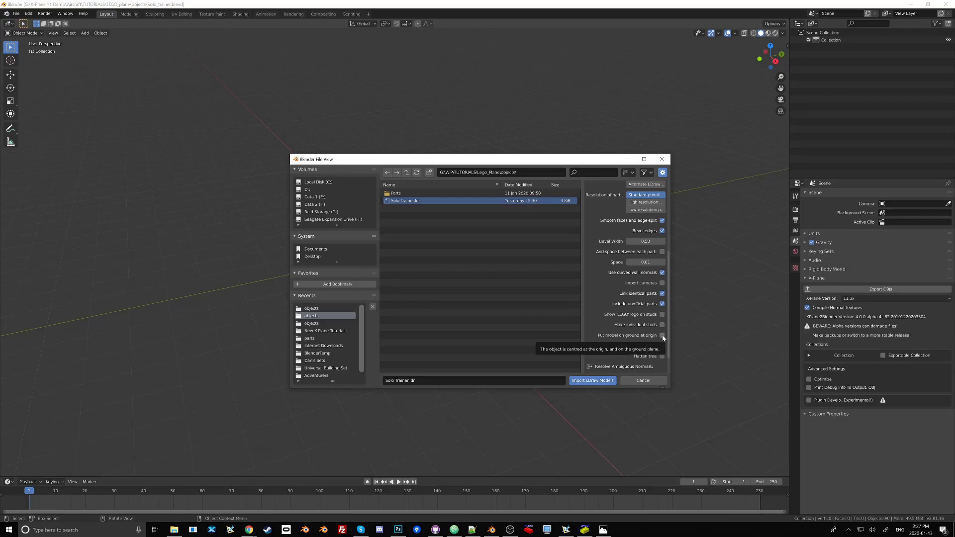
{"action": "scroll", "coordinate": [605, 347], "scroll_direction": "down", "scroll_amount": 1}
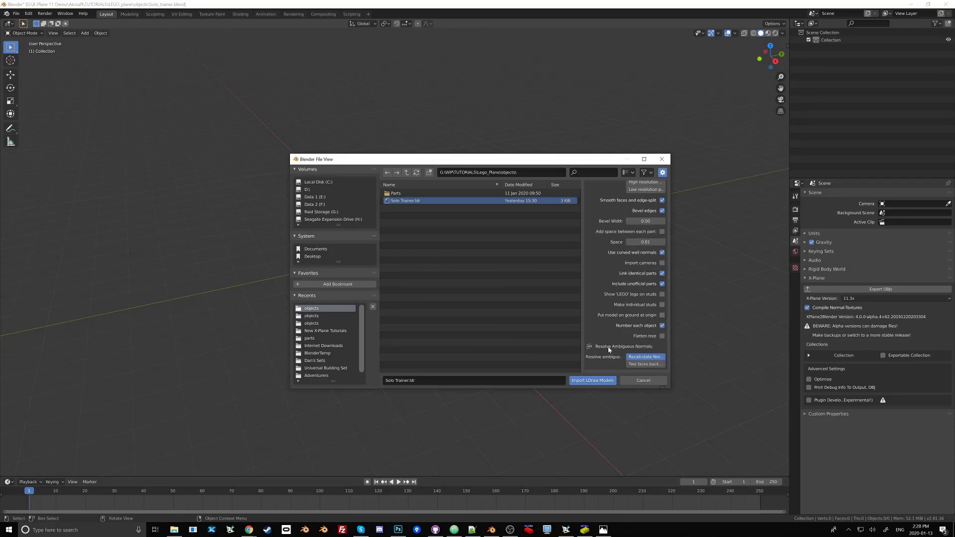
Step: Import the Solo Trainer LEGO model and zoom in on its right side
{"action": "left_click", "coordinate": [592, 380]}
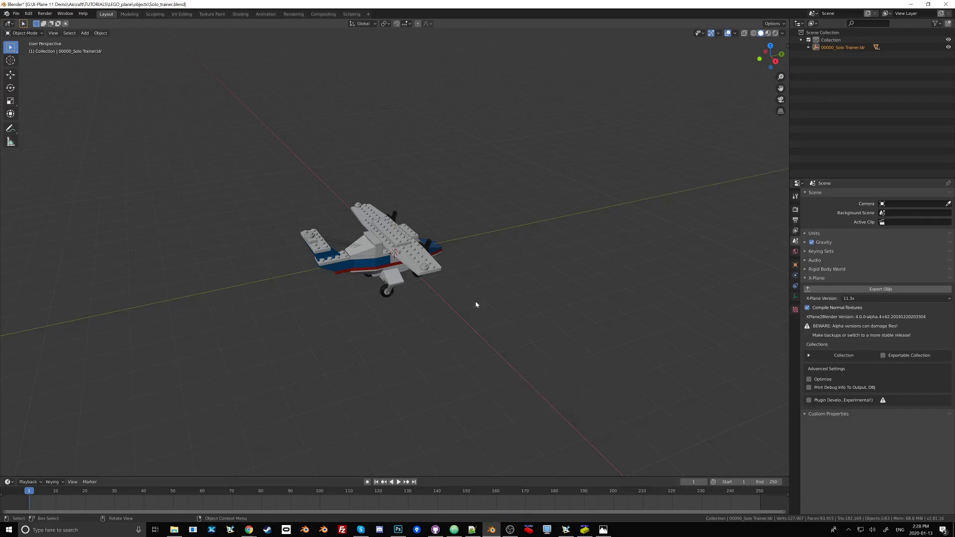
{"action": "middle_click_drag", "start_coordinate": [508, 297], "coordinate": [453, 263]}
{"action": "scroll", "coordinate": [397, 232], "scroll_direction": "up", "scroll_amount": 2}
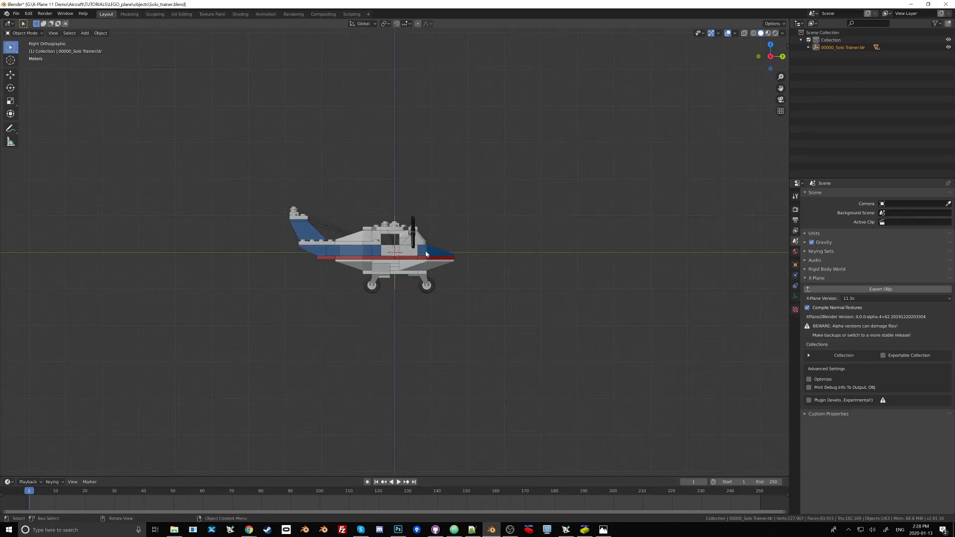
{"action": "scroll", "coordinate": [397, 232], "scroll_direction": "up", "scroll_amount": 7}
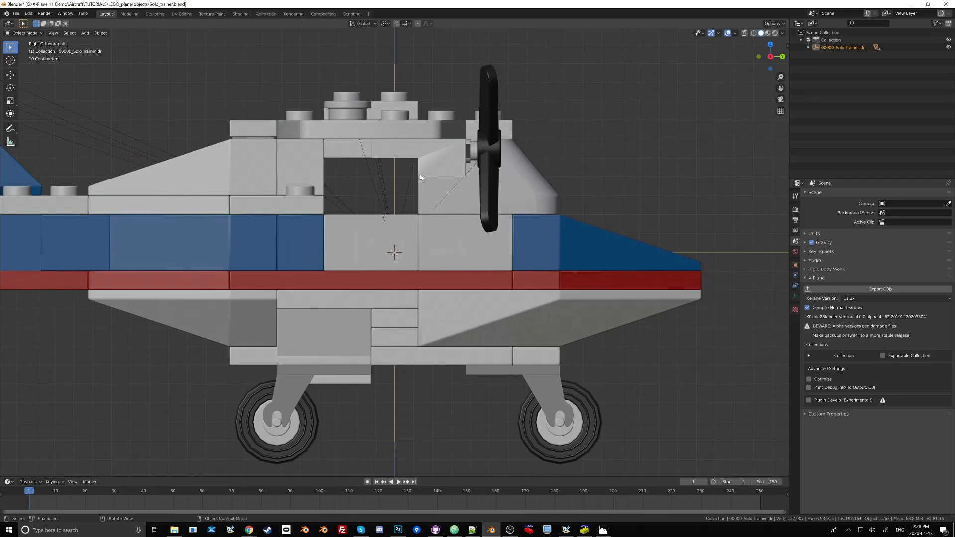
Step: Duplicate a top brick, lift it upward, then delete the duplicate
{"action": "left_click", "coordinate": [412, 107]}
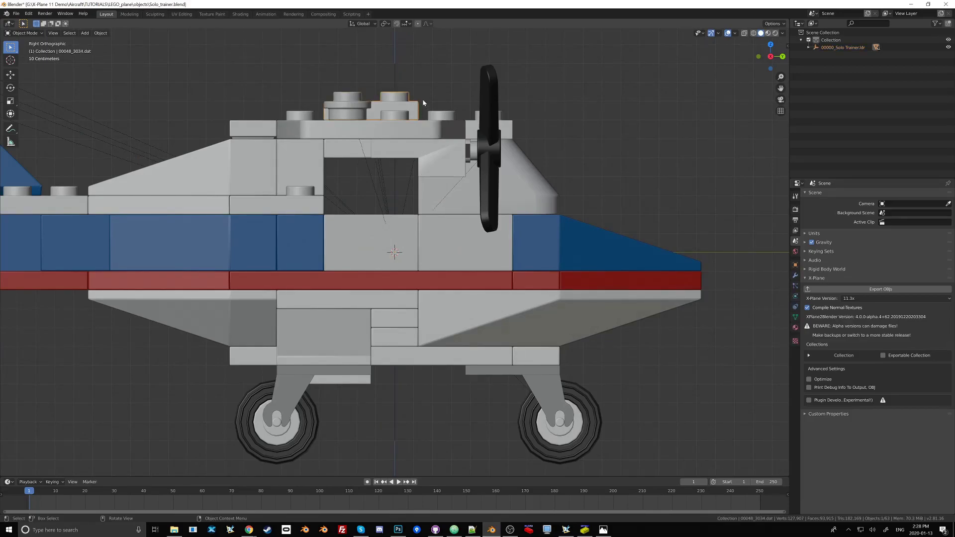
{"action": "key", "text": "shift+d"}
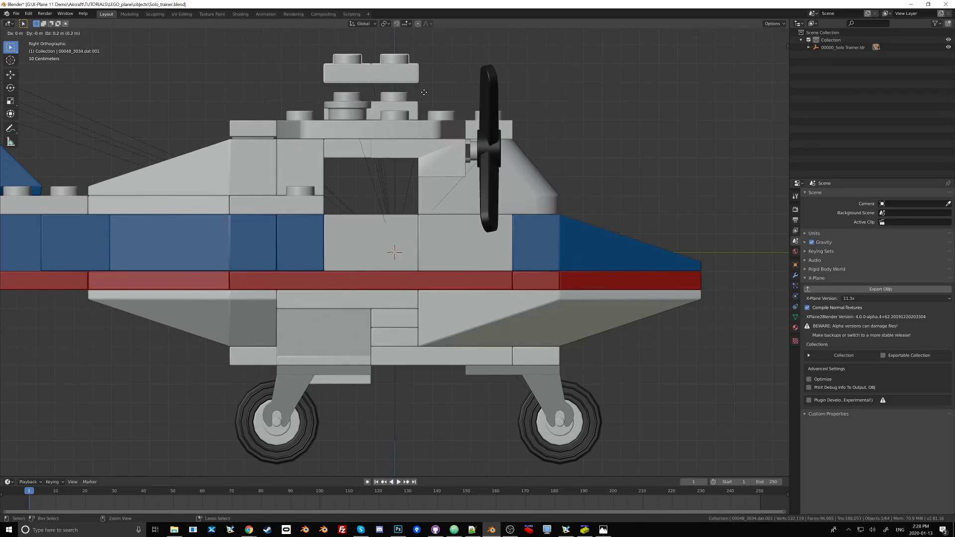
{"action": "left_click", "coordinate": [423, 103]}
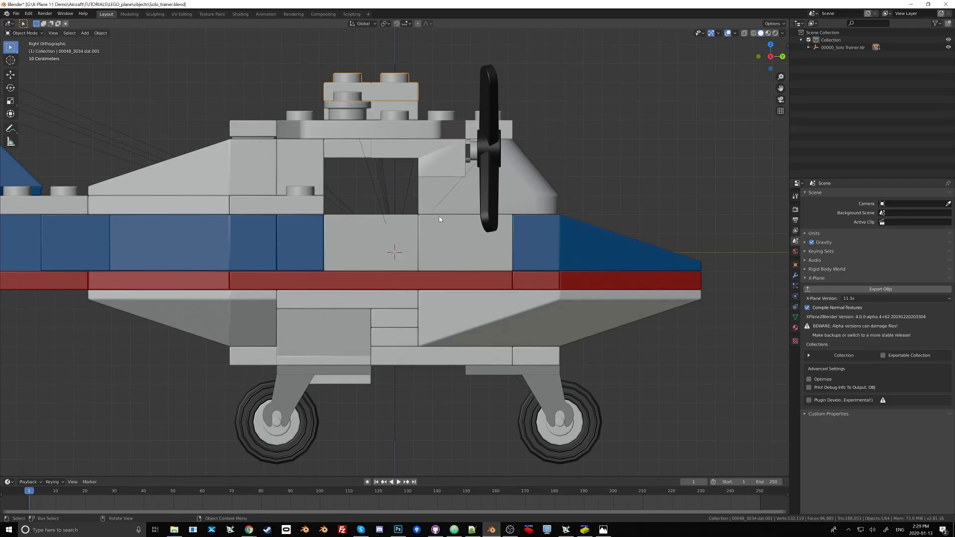
{"action": "key", "text": "x"}
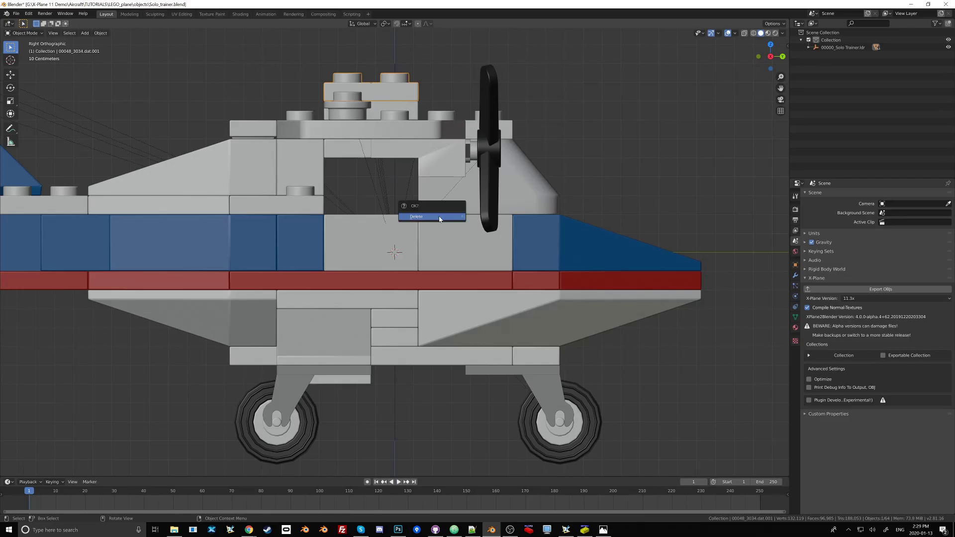
{"action": "left_click", "coordinate": [439, 218]}
Step: Zoom out to show the whole LEGO plane and collapse then re-expand the X-Plane panel
{"action": "scroll", "coordinate": [438, 250], "scroll_direction": "down", "scroll_amount": 6}
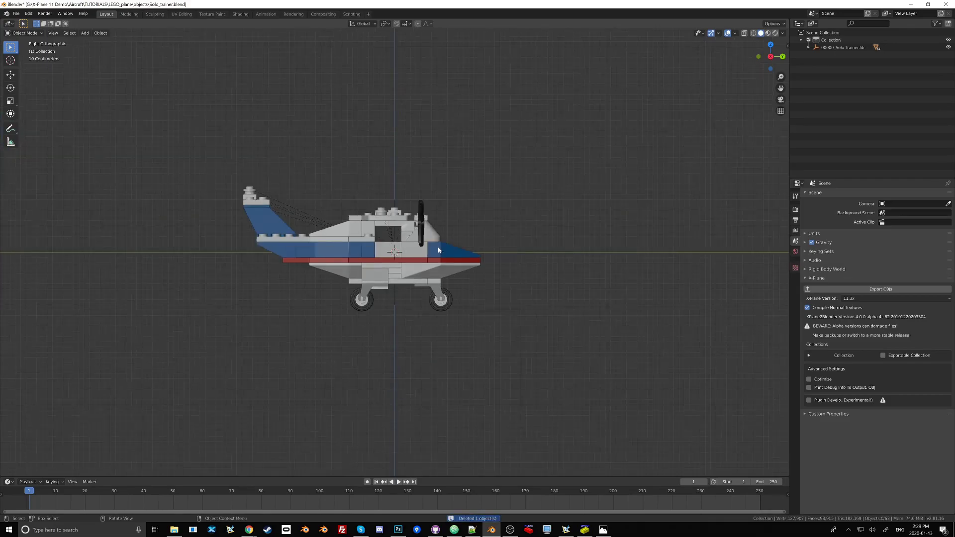
{"action": "left_click", "coordinate": [805, 278]}
{"action": "left_click", "coordinate": [805, 278]}
Step: Rename Collection to Ext_01 in the Outliner and tick Exportable Collection
{"action": "double_click", "coordinate": [830, 40]}
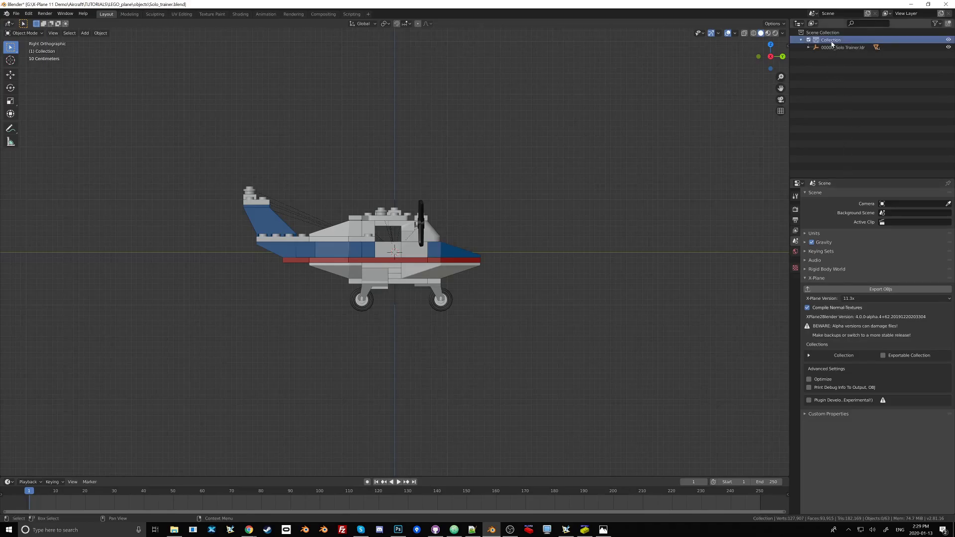
{"action": "type", "text": "Ex"}
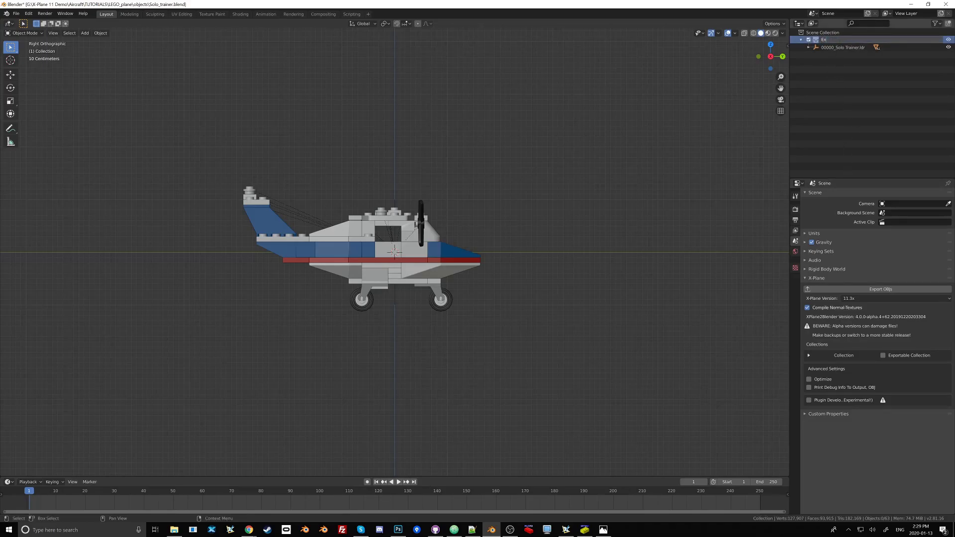
{"action": "type", "text": "t_01"}
{"action": "key", "text": "Return"}
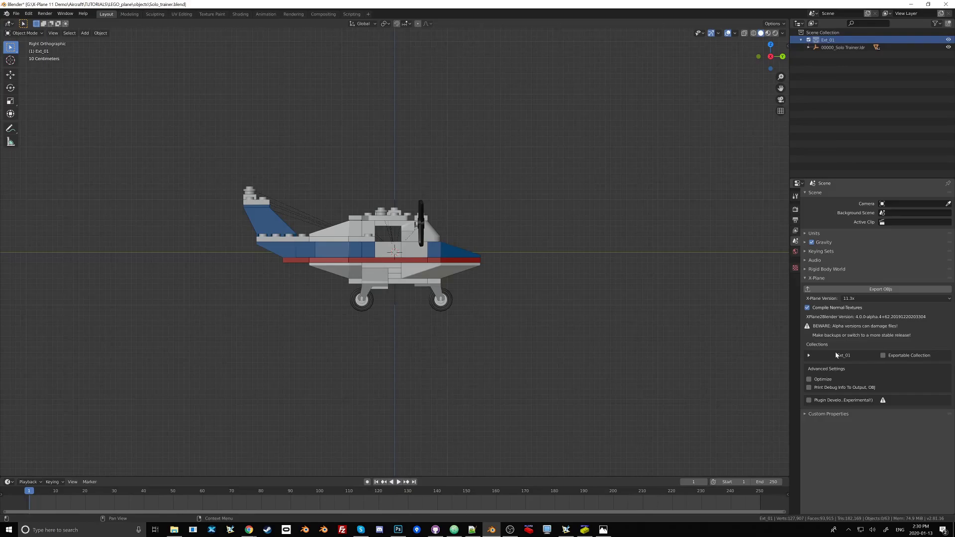
{"action": "left_click", "coordinate": [883, 356]}
Step: Untick Autodetect Textures and Debug This OBJ, tick Optimize, then export Ext_01 with Export OBJs
{"action": "left_click", "coordinate": [809, 356]}
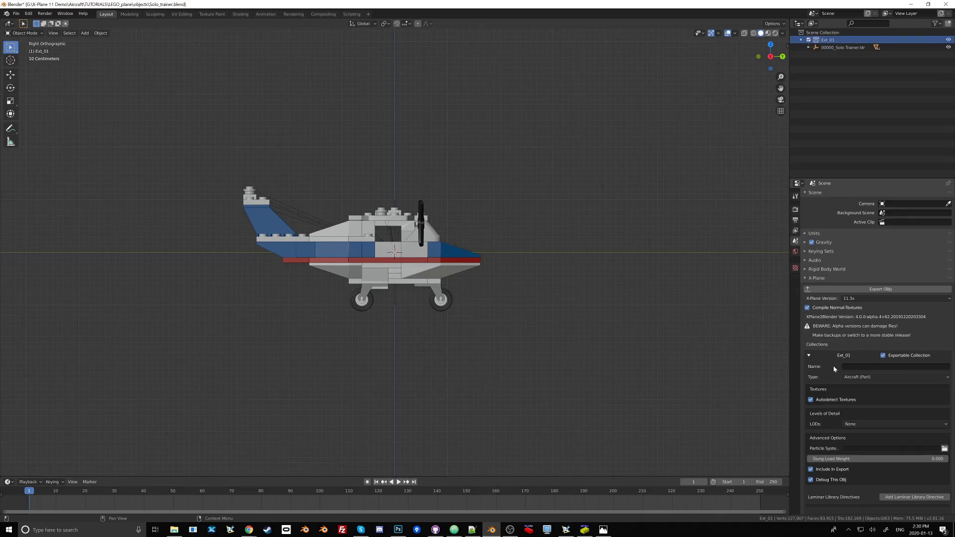
{"action": "left_click", "coordinate": [810, 401]}
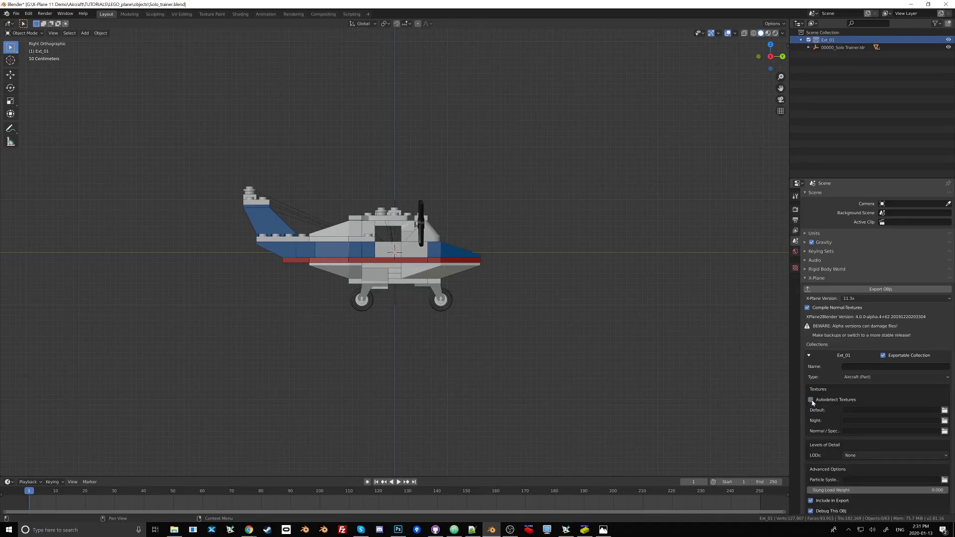
{"action": "scroll", "coordinate": [813, 400], "scroll_direction": "down", "scroll_amount": 3}
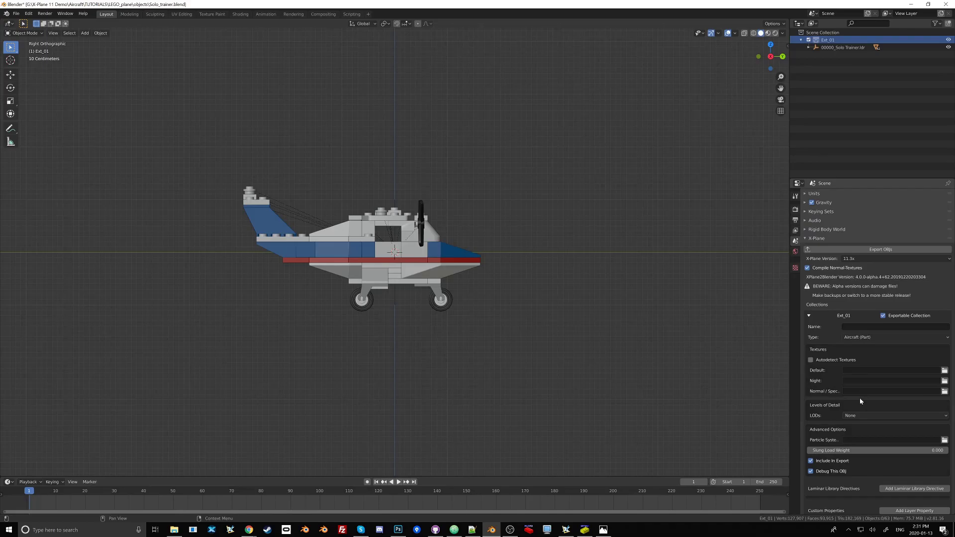
{"action": "scroll", "coordinate": [819, 408], "scroll_direction": "down", "scroll_amount": 3}
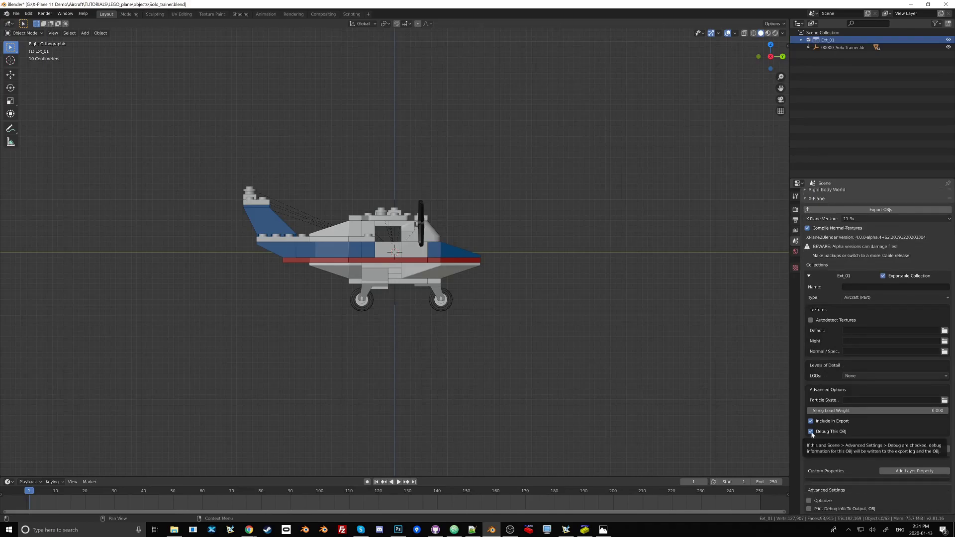
{"action": "left_click", "coordinate": [810, 432]}
{"action": "scroll", "coordinate": [812, 433], "scroll_direction": "down", "scroll_amount": 2}
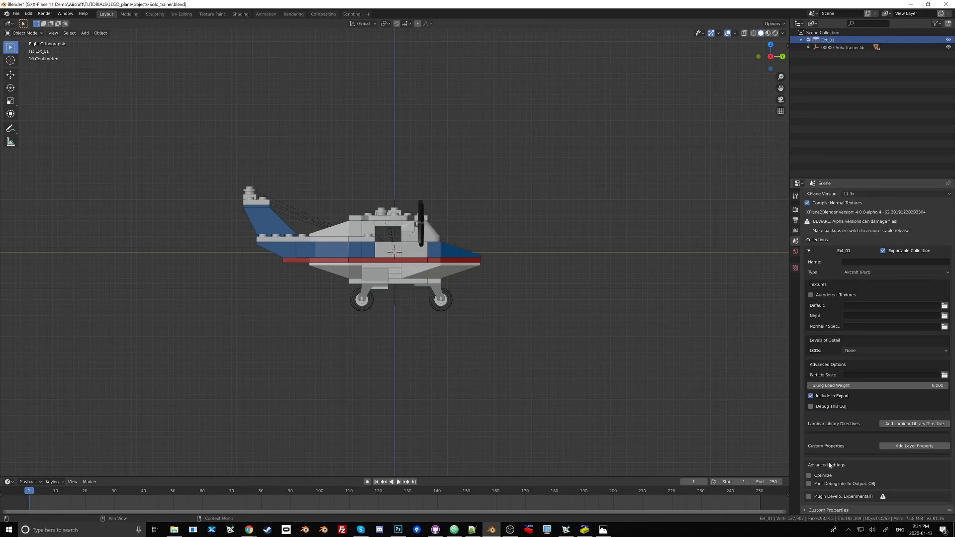
{"action": "left_click", "coordinate": [809, 475]}
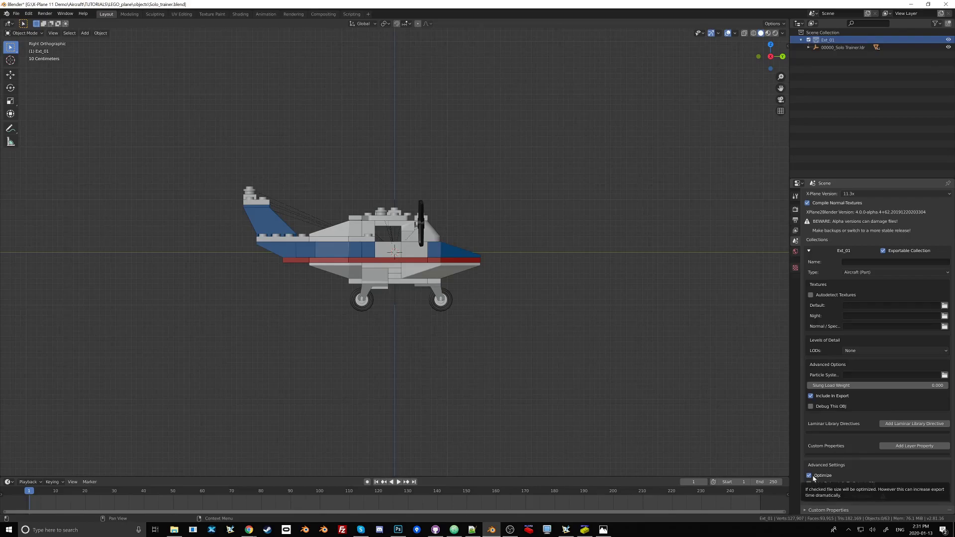
{"action": "scroll", "coordinate": [844, 452], "scroll_direction": "up", "scroll_amount": 5}
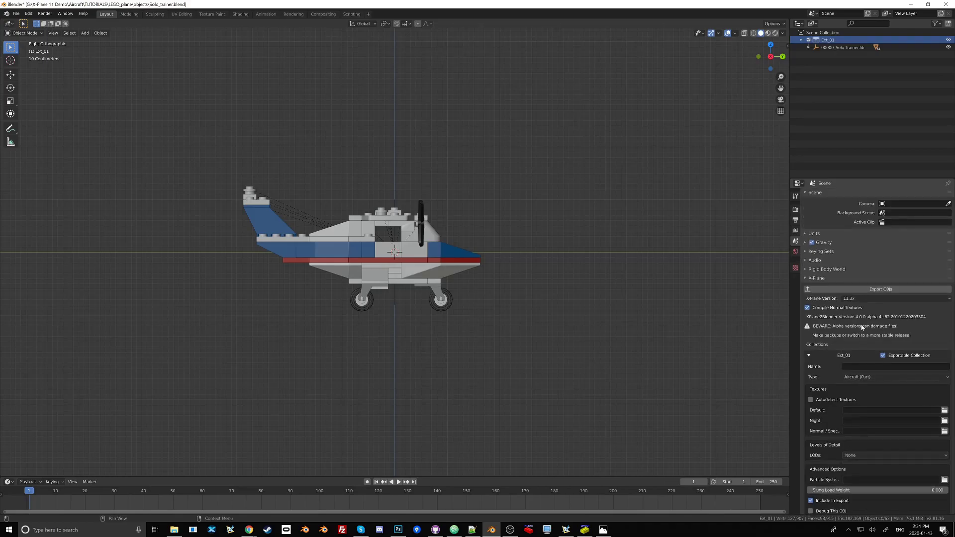
{"action": "left_click", "coordinate": [876, 289]}
Step: In File Explorer, open TUTORIALS/LEGO_plane/objects/Ext_01.obj in Notepad++
{"action": "key", "text": "alt+Tab"}
{"action": "key", "text": "alt+Up"}
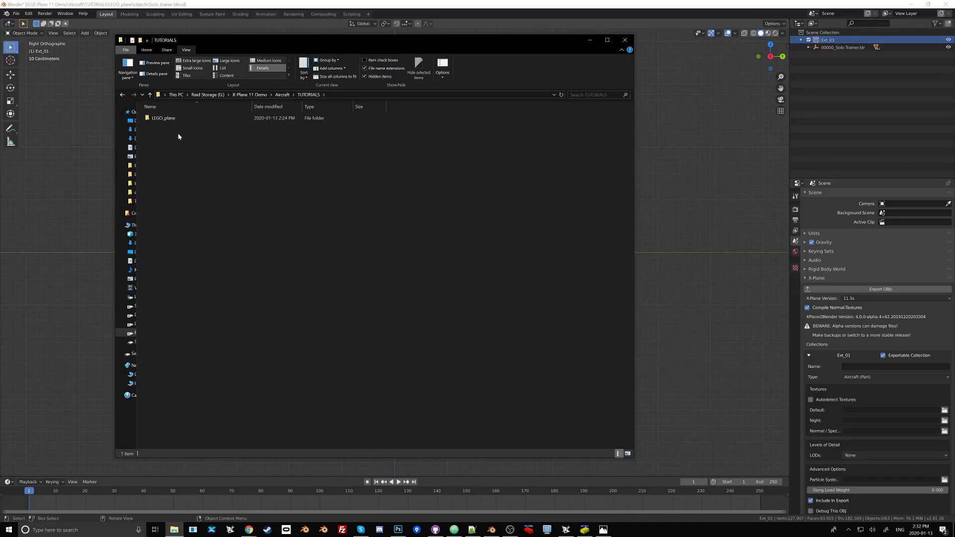
{"action": "double_click", "coordinate": [178, 120]}
{"action": "double_click", "coordinate": [178, 120]}
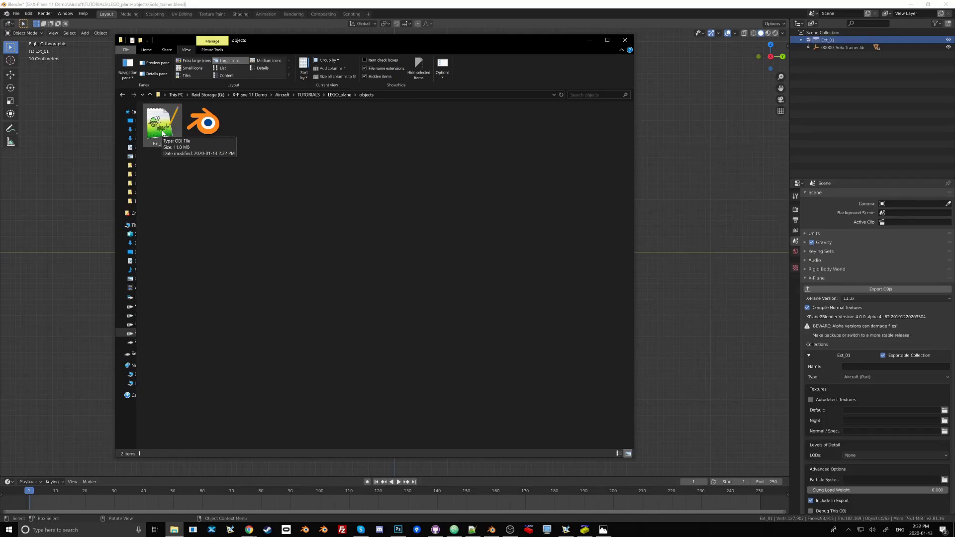
{"action": "double_click", "coordinate": [163, 132]}
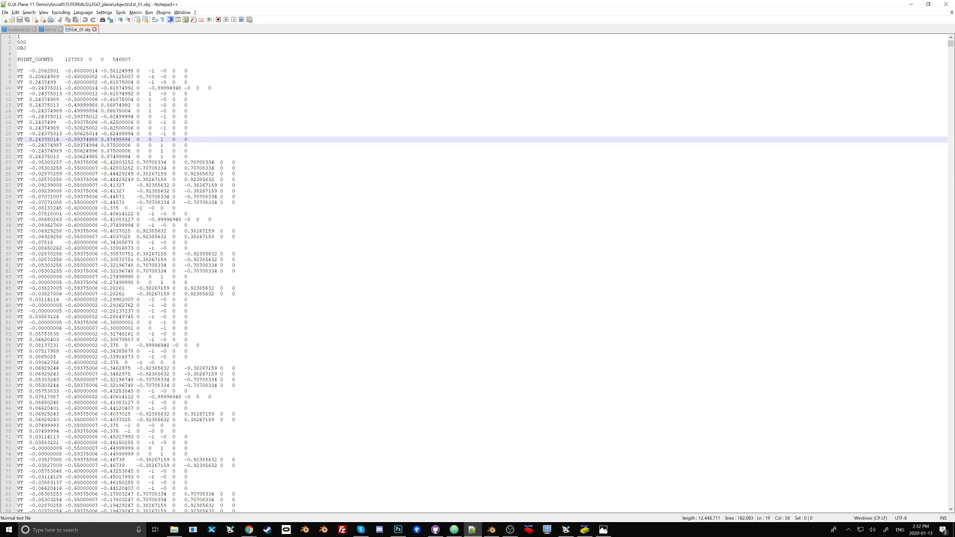
Step: Highlight the header and point-count lines, then the first block of VT vertex lines
{"action": "left_click_drag", "start_coordinate": [131, 59], "coordinate": [17, 37]}
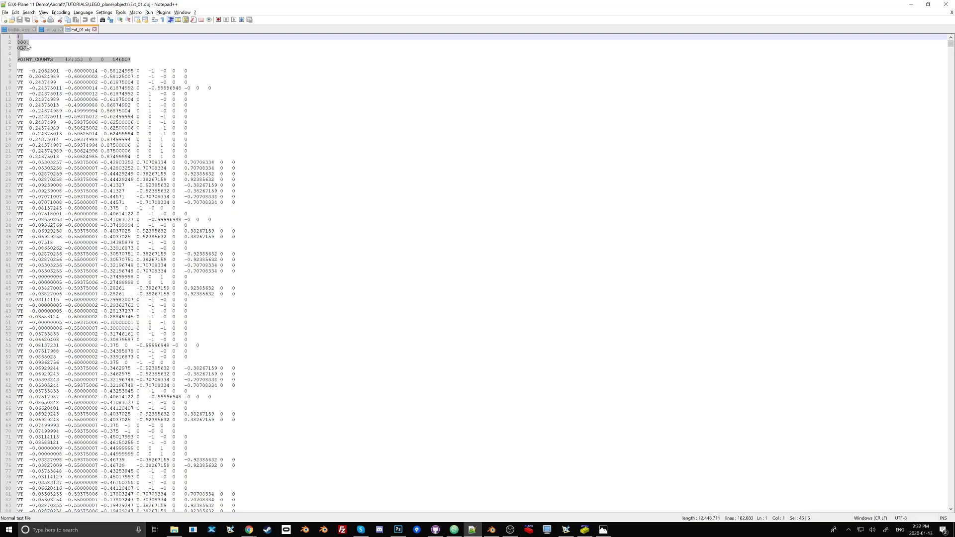
{"action": "left_click", "coordinate": [42, 54]}
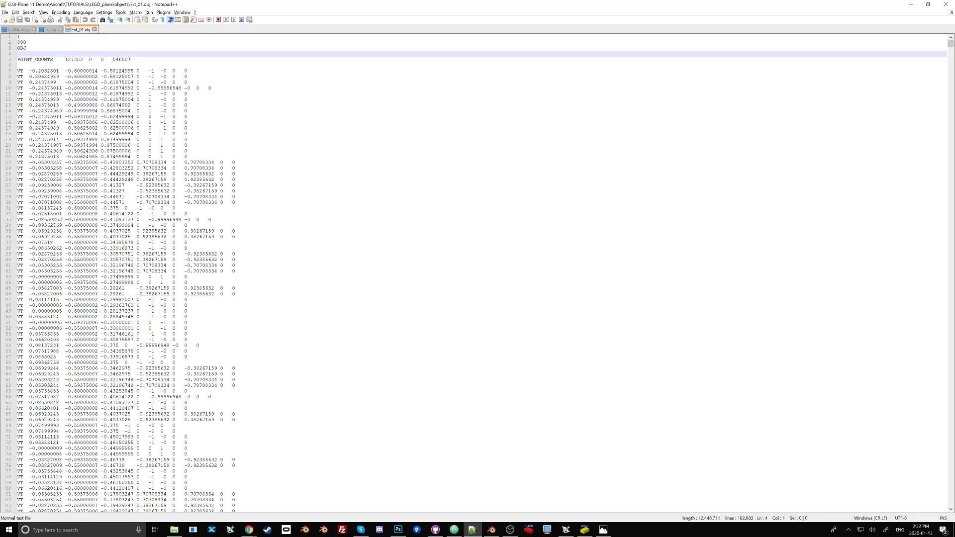
{"action": "left_click_drag", "start_coordinate": [17, 71], "coordinate": [59, 156]}
{"action": "left_click", "coordinate": [58, 156]}
Step: Scroll to the file end, highlight ATTR_shiny_rat 0.5 and the Blender/XPlane2Blender notes, then return to Blender
{"action": "scroll", "coordinate": [59, 156], "scroll_direction": "down", "scroll_amount": 20}
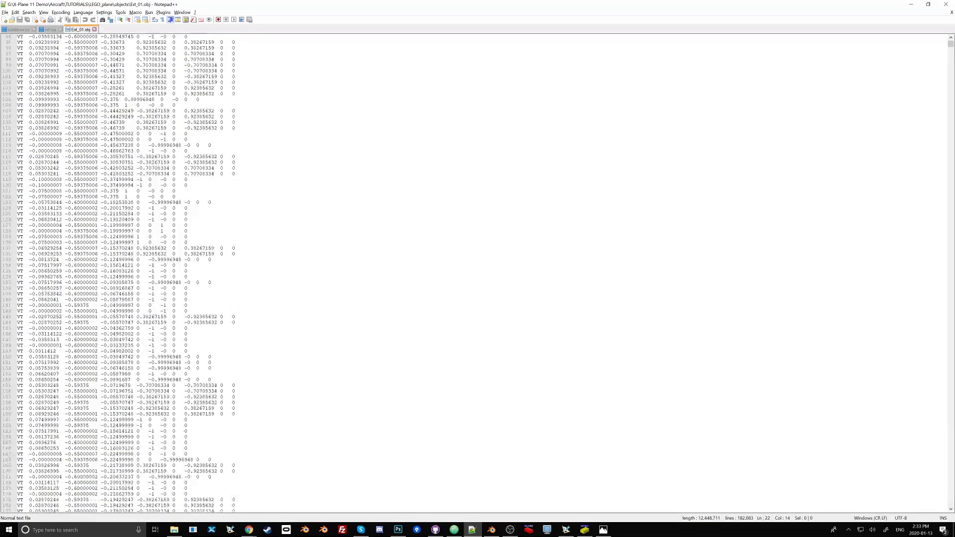
{"action": "scroll", "coordinate": [59, 156], "scroll_direction": "down", "scroll_amount": 11}
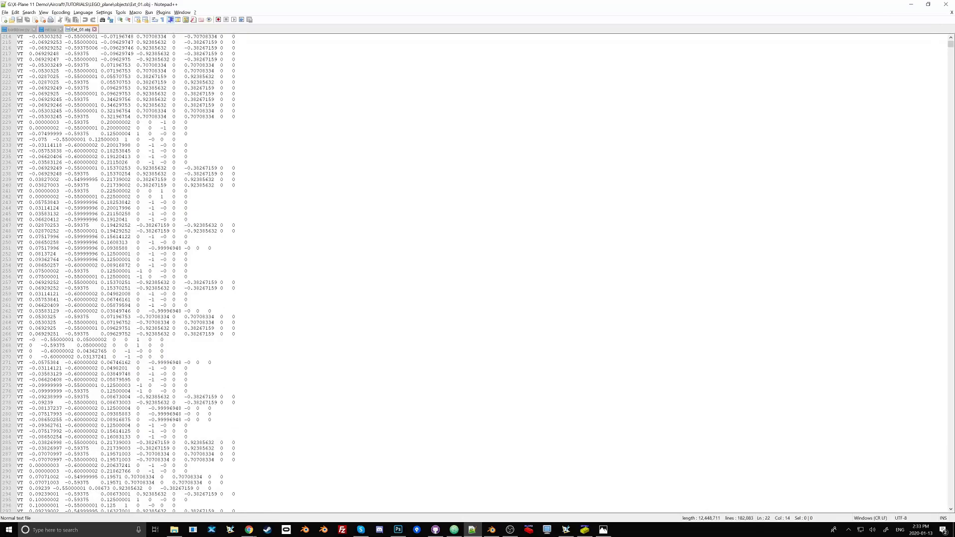
{"action": "left_click_drag", "start_coordinate": [950, 47], "coordinate": [950, 502]}
{"action": "left_click", "coordinate": [111, 494]}
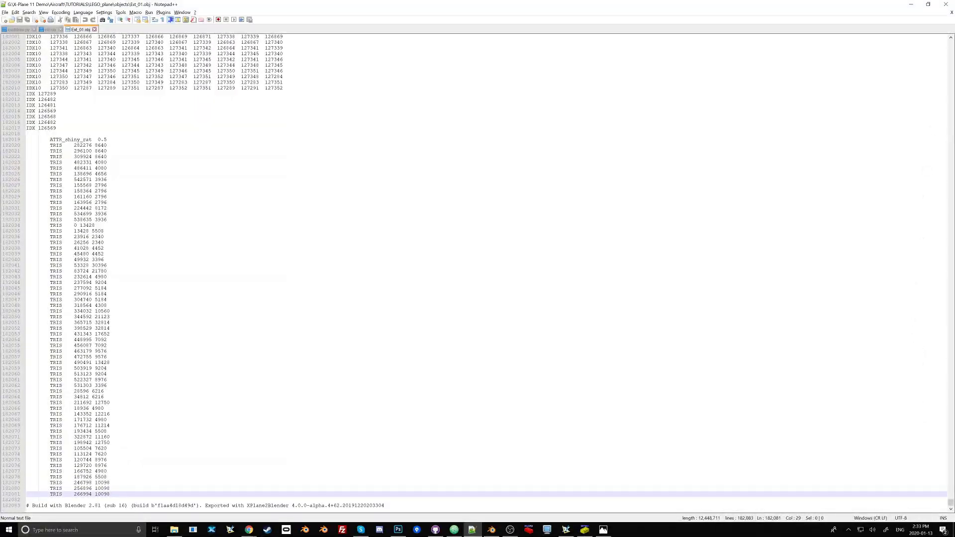
{"action": "left_click_drag", "start_coordinate": [27, 134], "coordinate": [107, 140]}
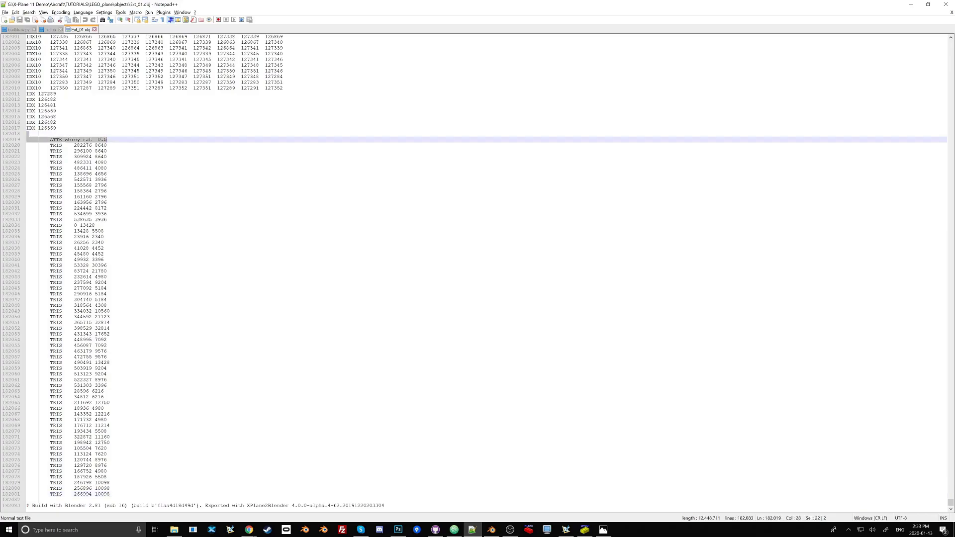
{"action": "left_click", "coordinate": [107, 139]}
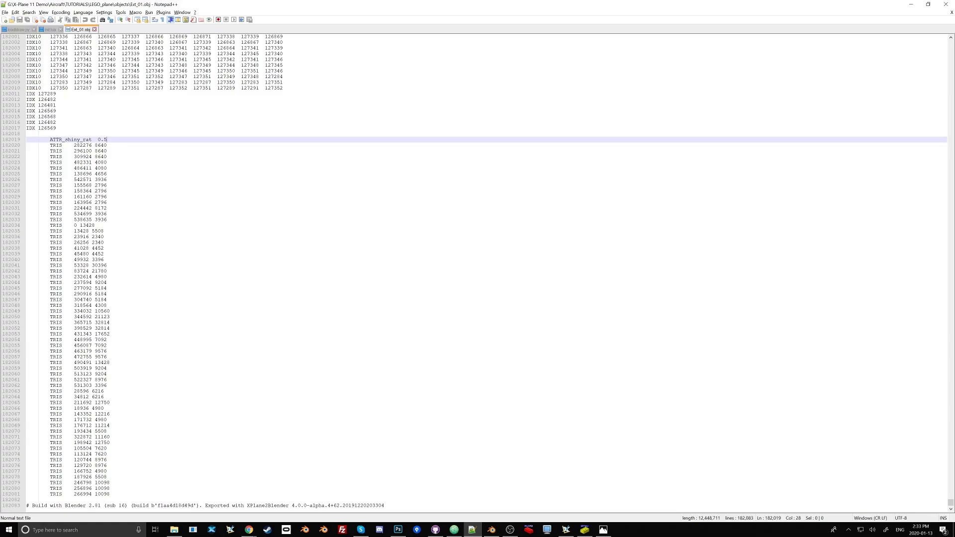
{"action": "left_click_drag", "start_coordinate": [31, 506], "coordinate": [100, 505]}
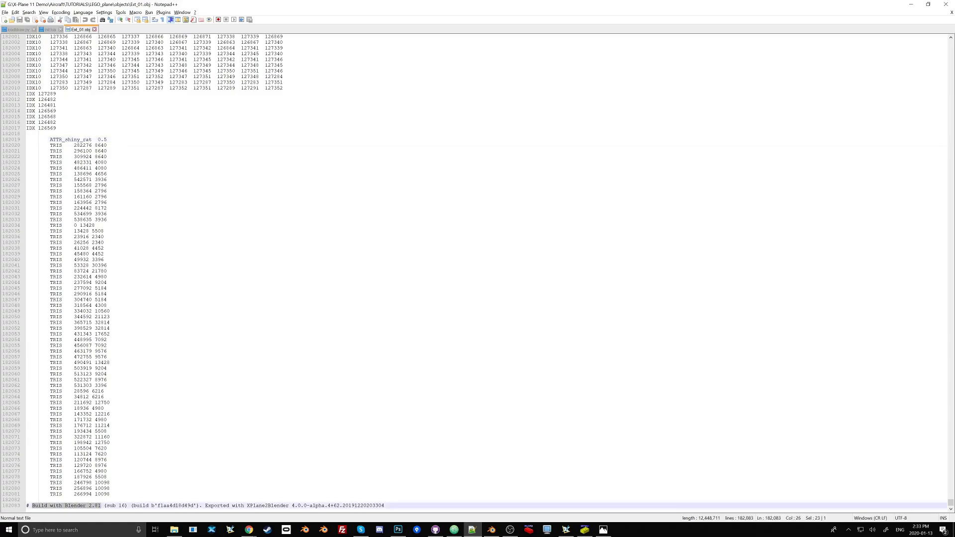
{"action": "left_click_drag", "start_coordinate": [205, 505], "coordinate": [385, 505]}
{"action": "key", "text": "alt+Tab"}
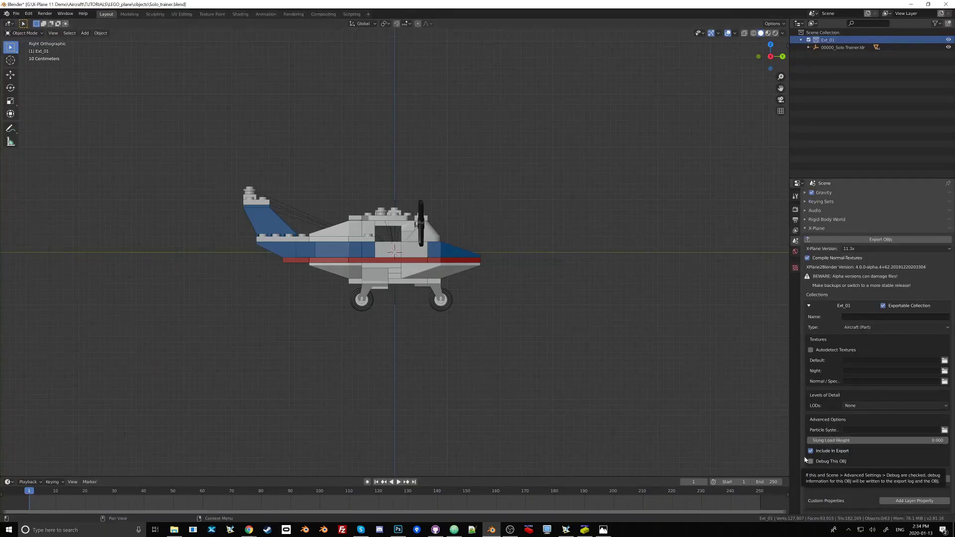
{"action": "scroll", "coordinate": [843, 442], "scroll_direction": "down", "scroll_amount": 3}
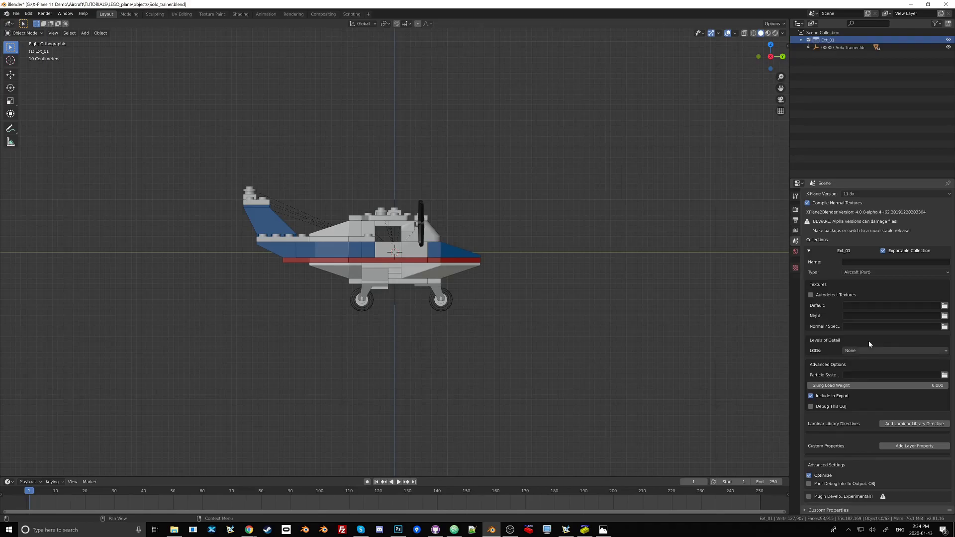
Step: Save the aircraft as LEGO_Plane.acf in Aircraft/TUTORIALS/LEGO_plane and acknowledge the zero Vne warning
{"action": "left_click", "coordinate": [230, 530]}
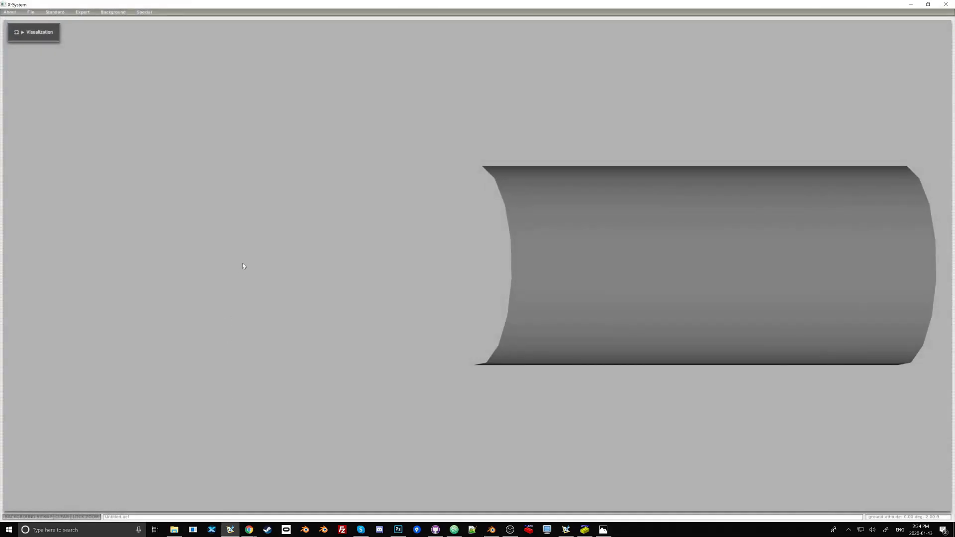
{"action": "left_click", "coordinate": [31, 13]}
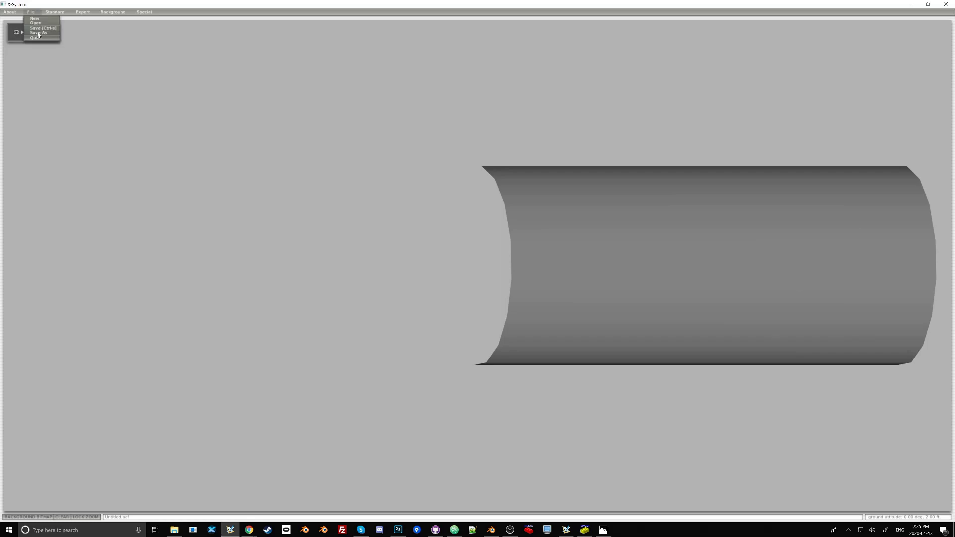
{"action": "left_click", "coordinate": [38, 33]}
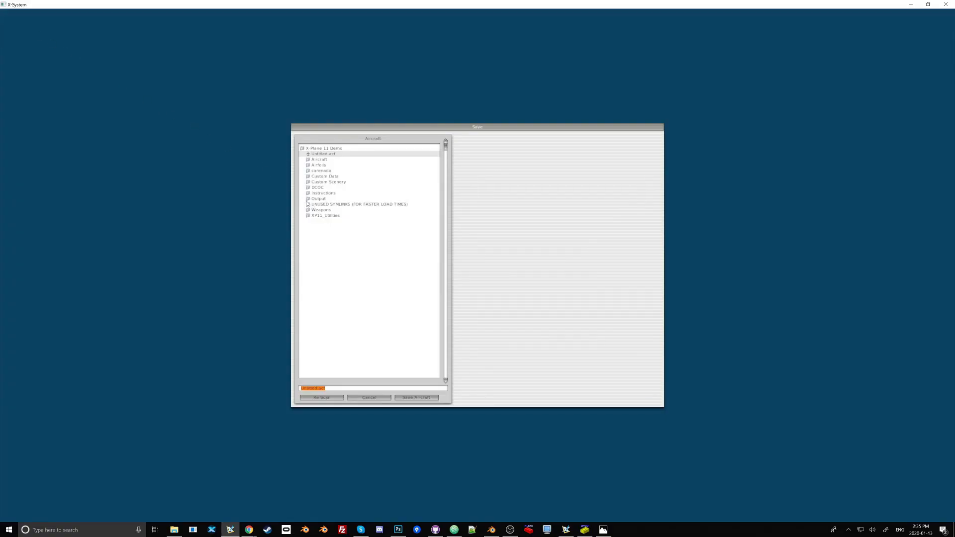
{"action": "left_click", "coordinate": [318, 159]}
{"action": "left_click", "coordinate": [329, 193]}
{"action": "left_click", "coordinate": [333, 199]}
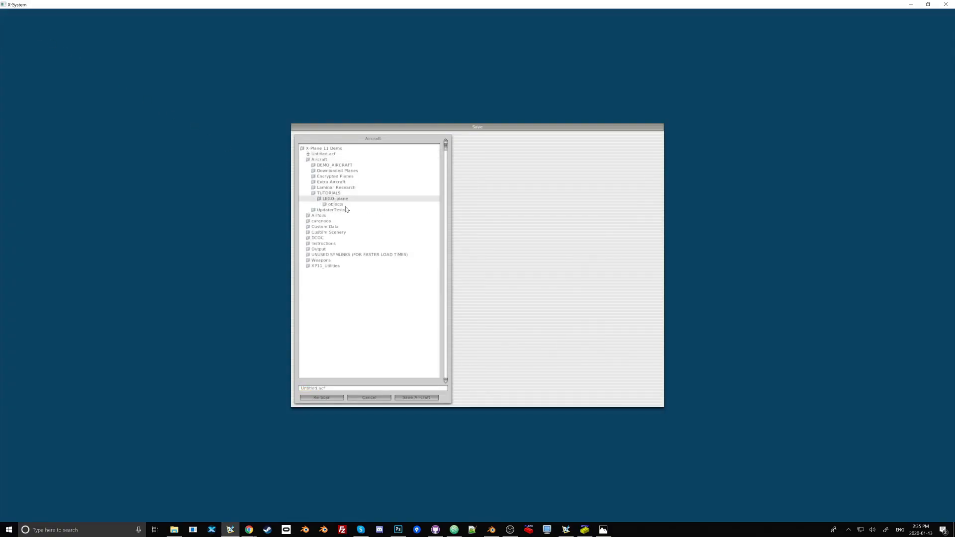
{"action": "double_click", "coordinate": [316, 388]}
{"action": "left_click", "coordinate": [317, 388]}
{"action": "type", "text": "LEGO_Plane"}
{"action": "key", "text": "Return"}
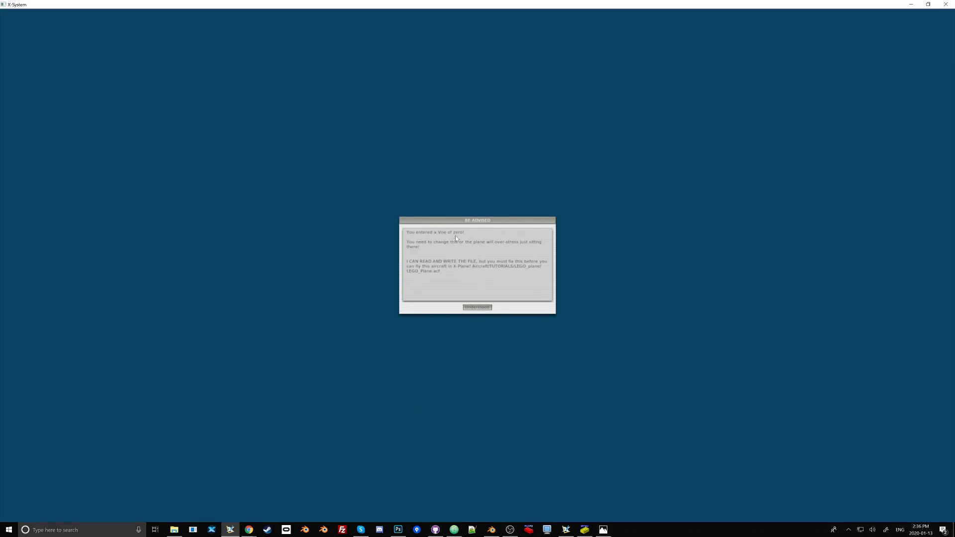
{"action": "left_click", "coordinate": [478, 308]}
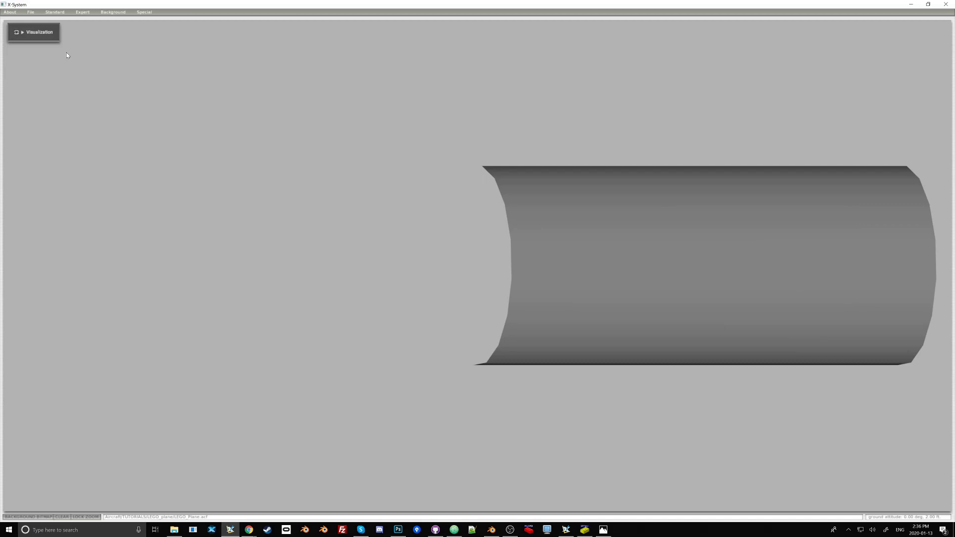
Step: Add a new Misc Objects entry under Standard and load Ext_01.obj as its object file
{"action": "left_click", "coordinate": [57, 13]}
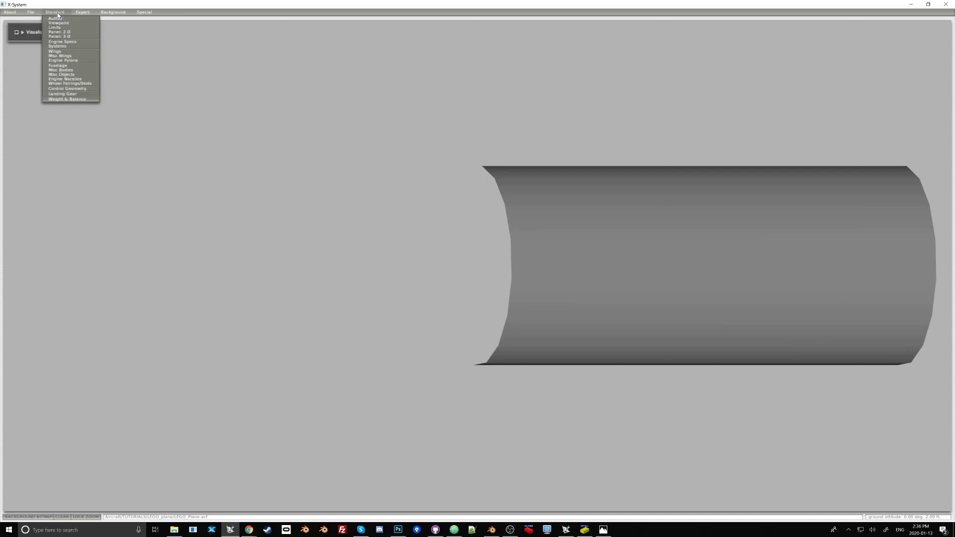
{"action": "left_click", "coordinate": [61, 75]}
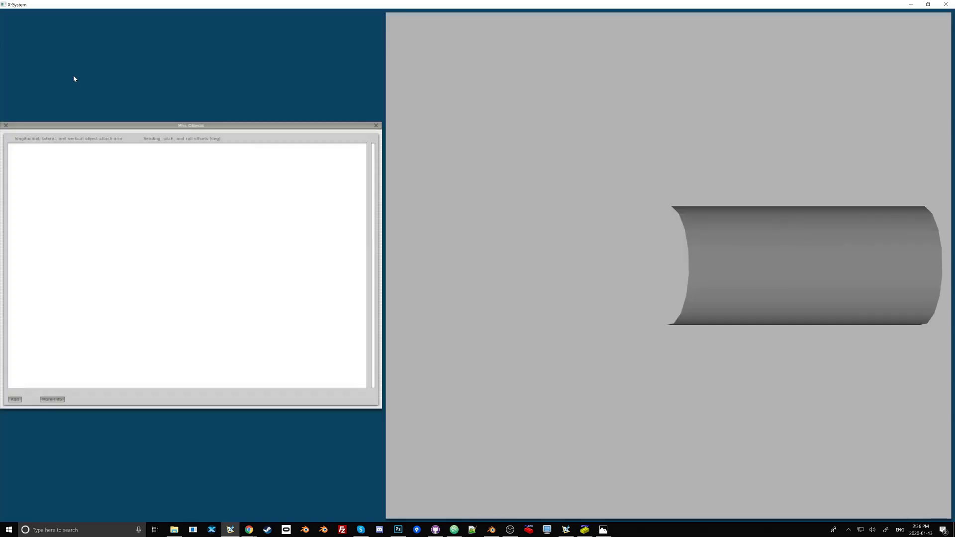
{"action": "left_click", "coordinate": [15, 400]}
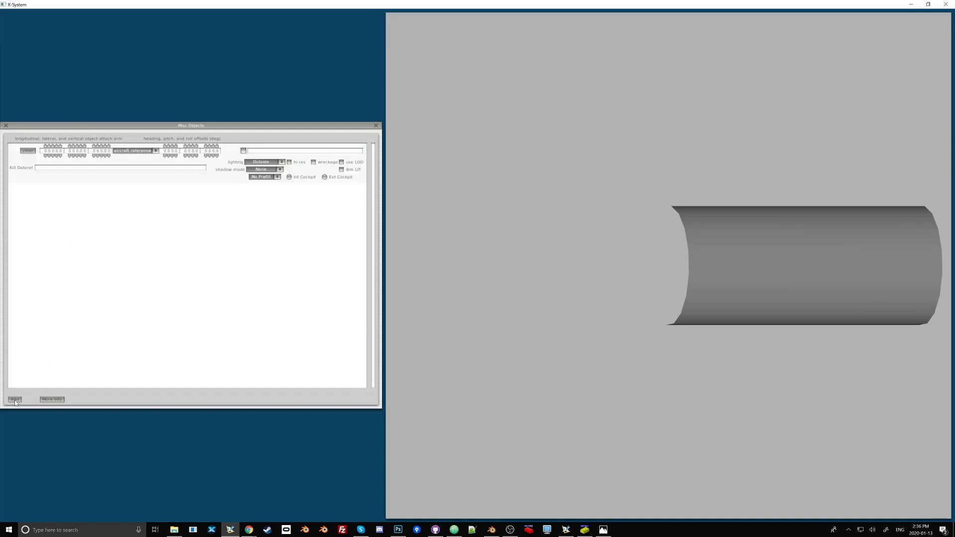
{"action": "left_click", "coordinate": [243, 151]}
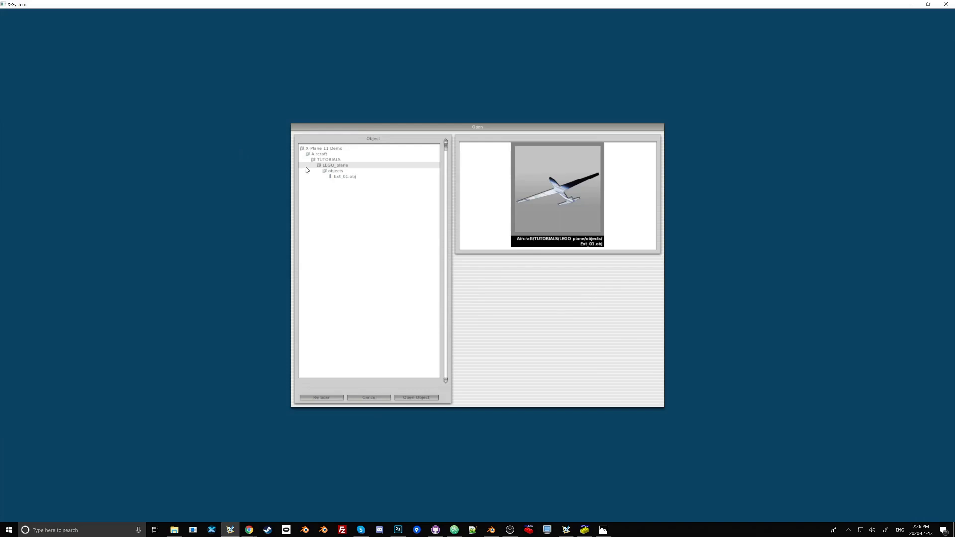
{"action": "left_click", "coordinate": [342, 177]}
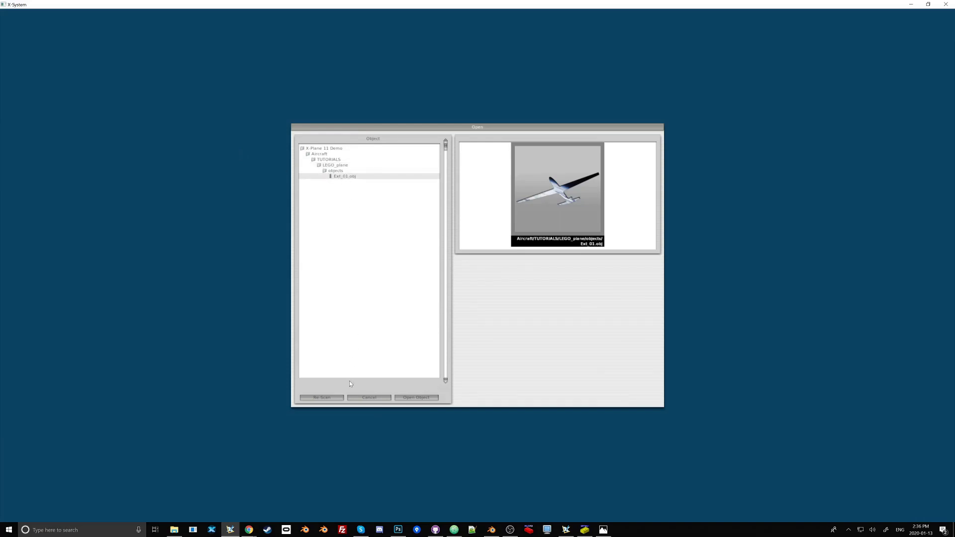
{"action": "left_click", "coordinate": [410, 397]}
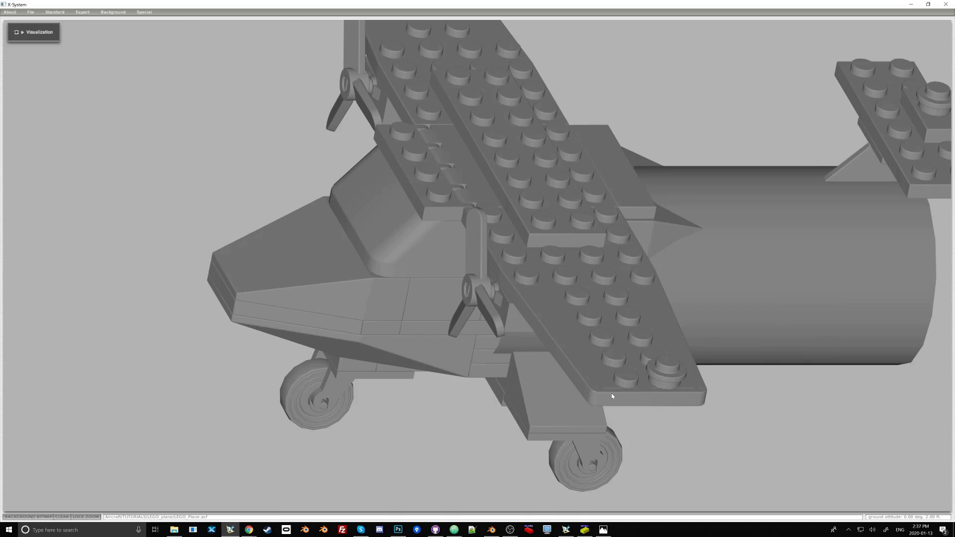
Step: Bring Blender back to the front with Alt+Tab, showing the Solo Trainer and Ext_01's export settings
{"action": "key", "text": "alt+Tab"}
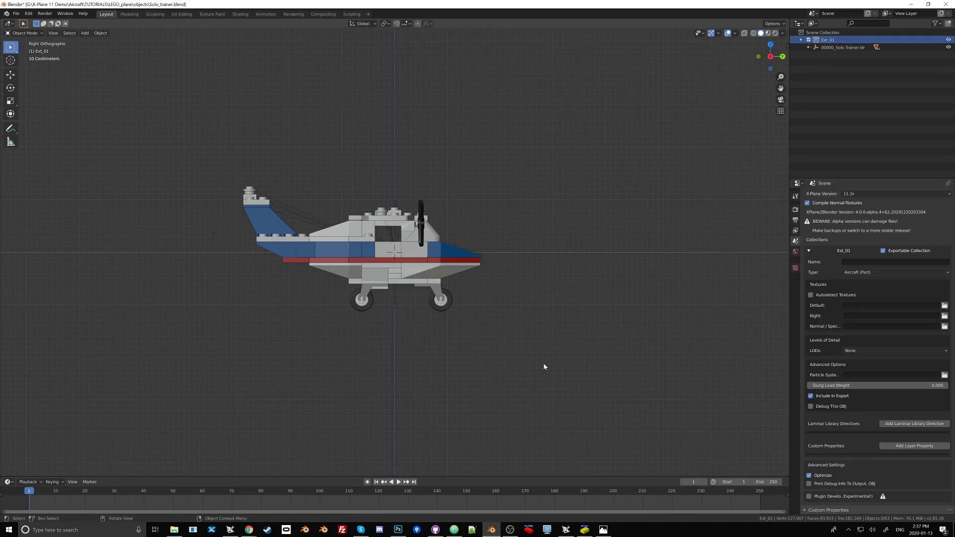